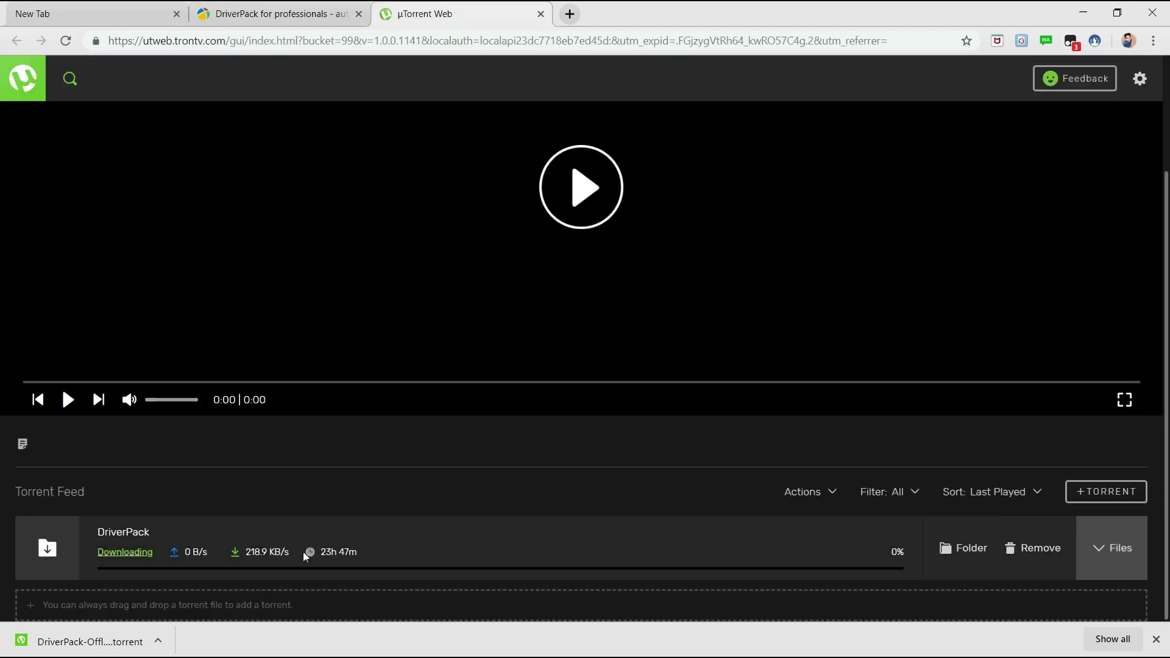
- Expand the DriverPack torrent's file list, examine its files, and collapse it again
{"action": "left_click", "coordinate": [1082, 553]}
{"action": "scroll", "coordinate": [1080, 554], "scroll_direction": "down", "scroll_amount": 5}
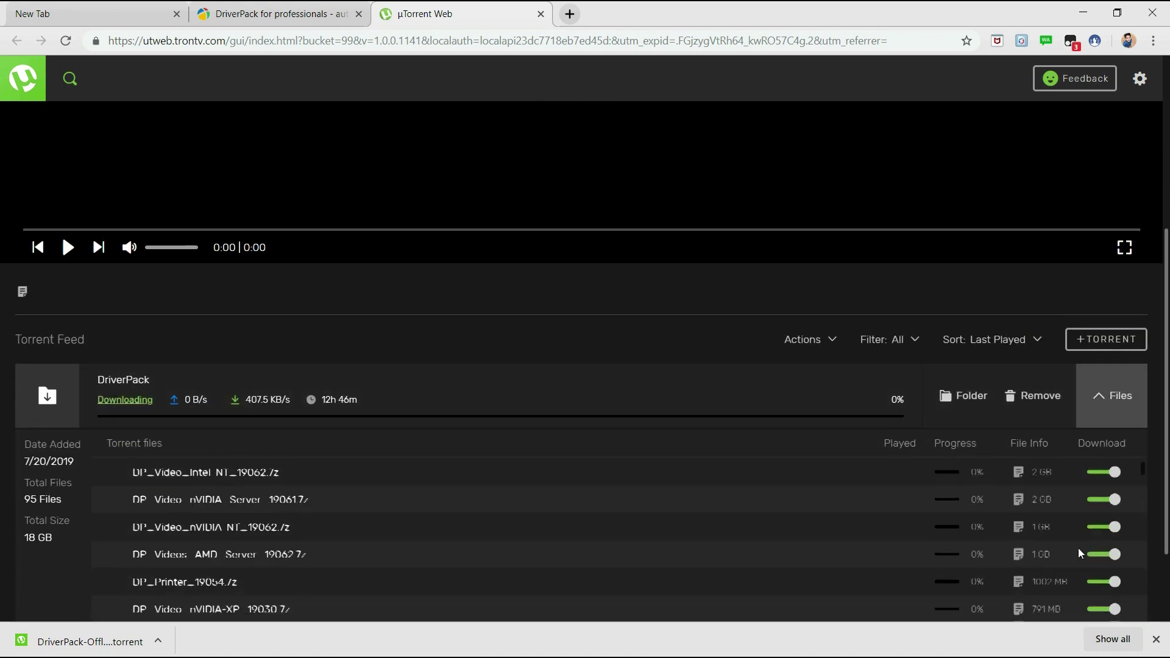
{"action": "scroll", "coordinate": [1076, 553], "scroll_direction": "up", "scroll_amount": 5}
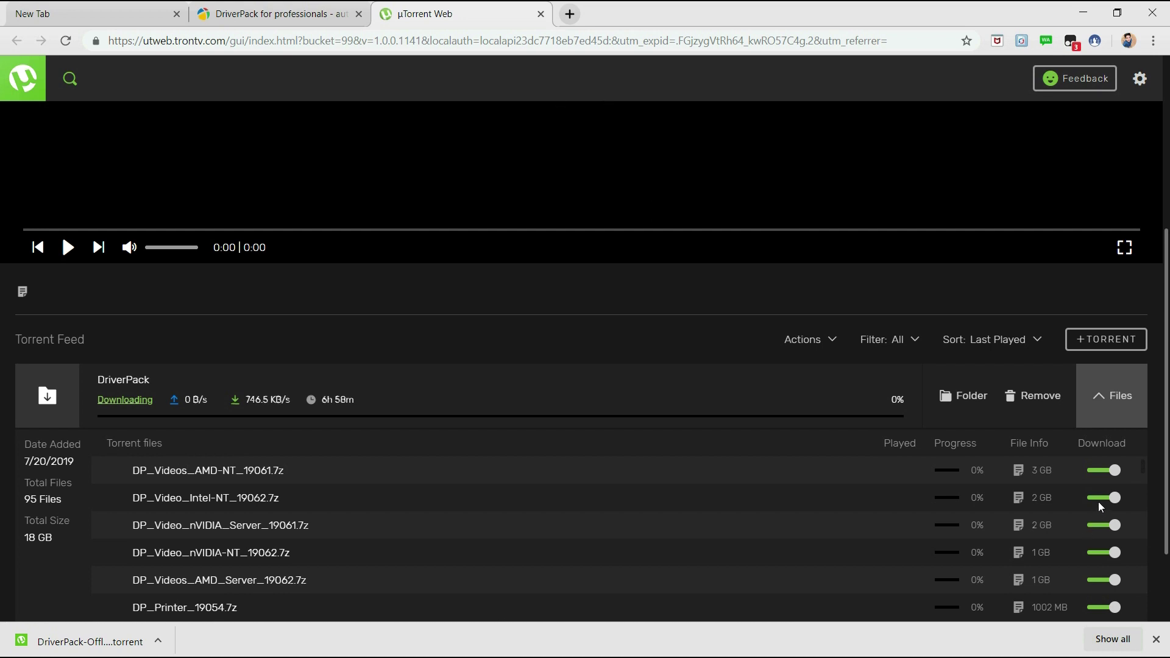
{"action": "scroll", "coordinate": [963, 402], "scroll_direction": "down", "scroll_amount": 1}
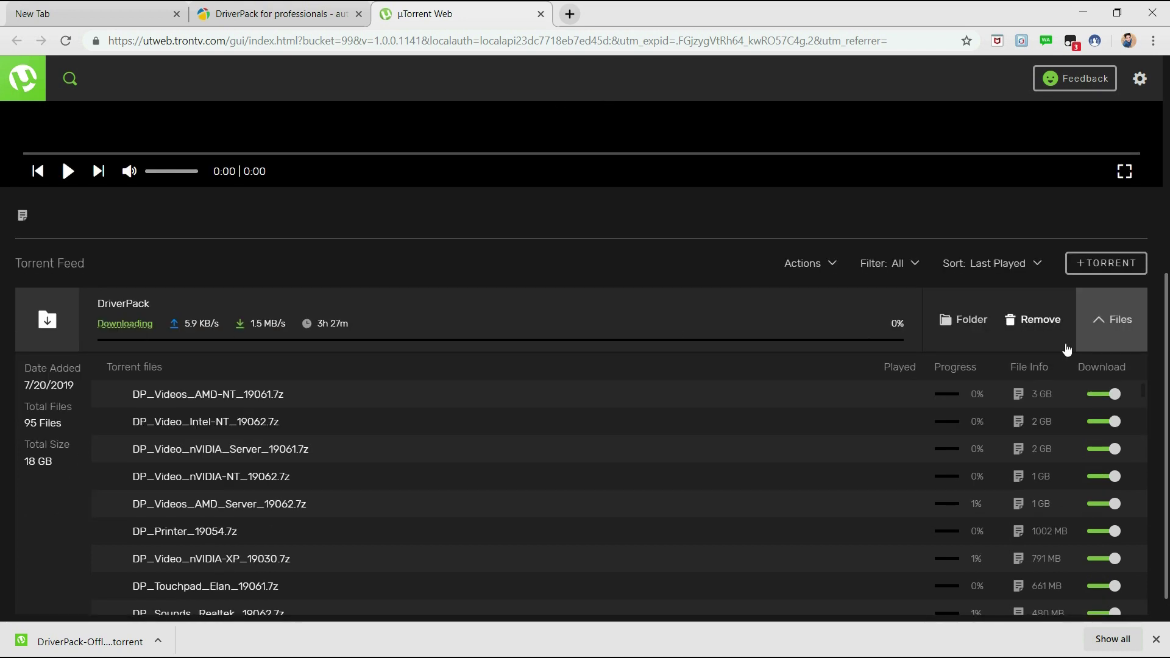
{"action": "left_click", "coordinate": [1110, 319]}
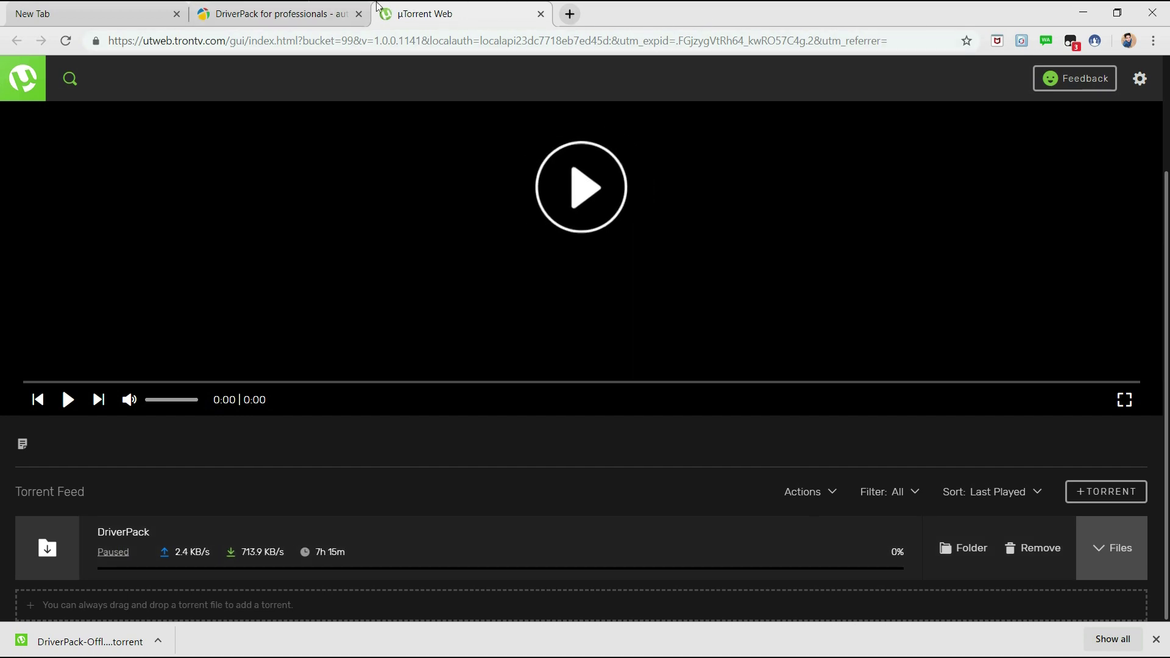
- Download the DriverPack Online installer from the DriverPack website and save it to the Desktop
{"action": "left_click", "coordinate": [323, 10]}
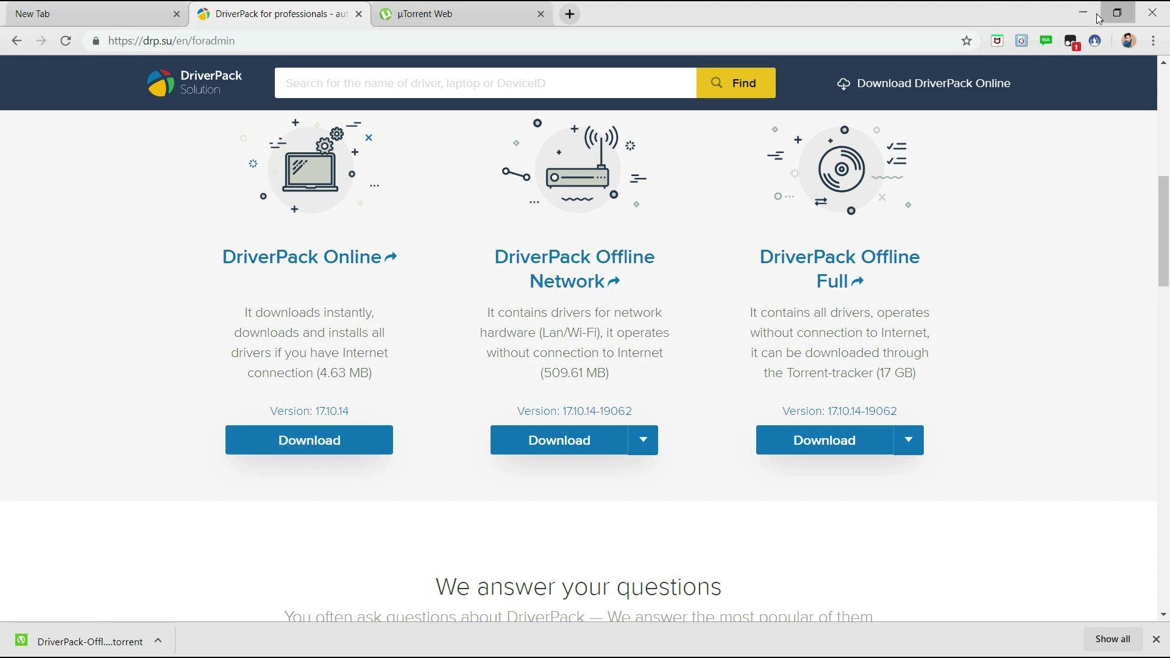
{"action": "left_click", "coordinate": [307, 440]}
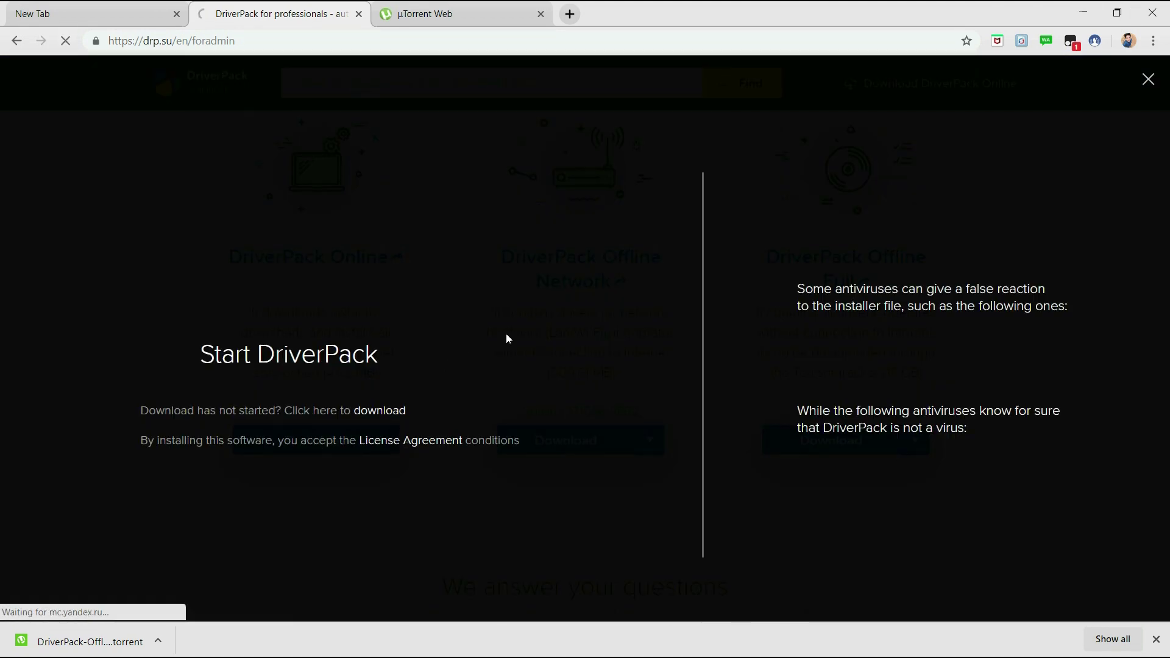
{"action": "left_click", "coordinate": [86, 131]}
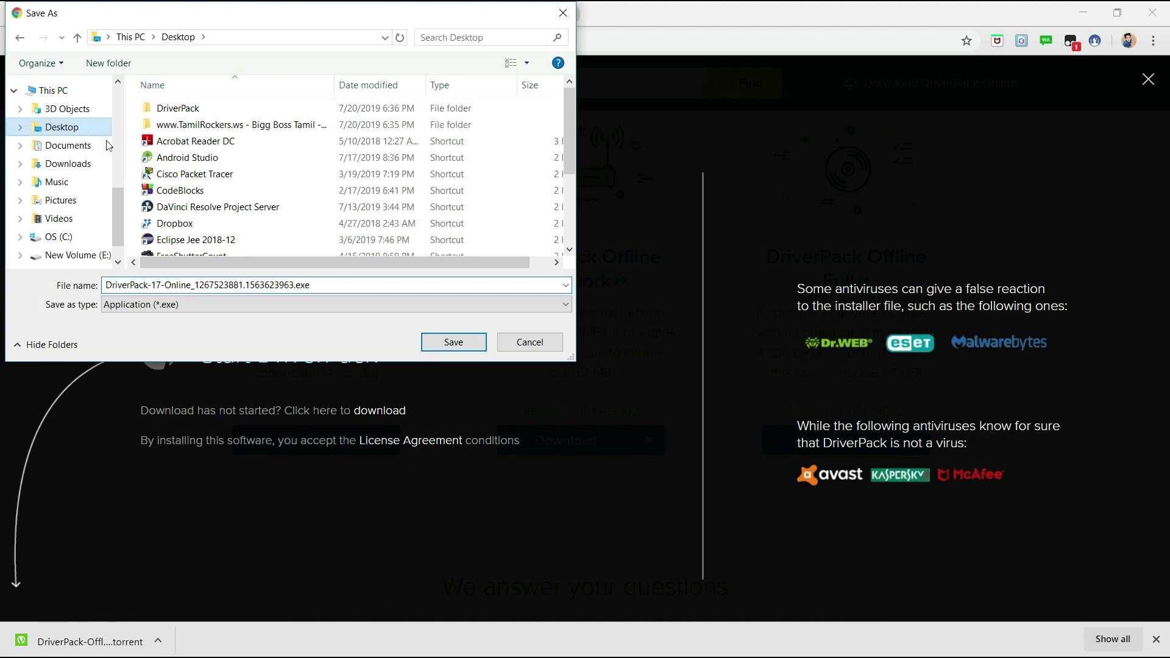
{"action": "left_click", "coordinate": [431, 342]}
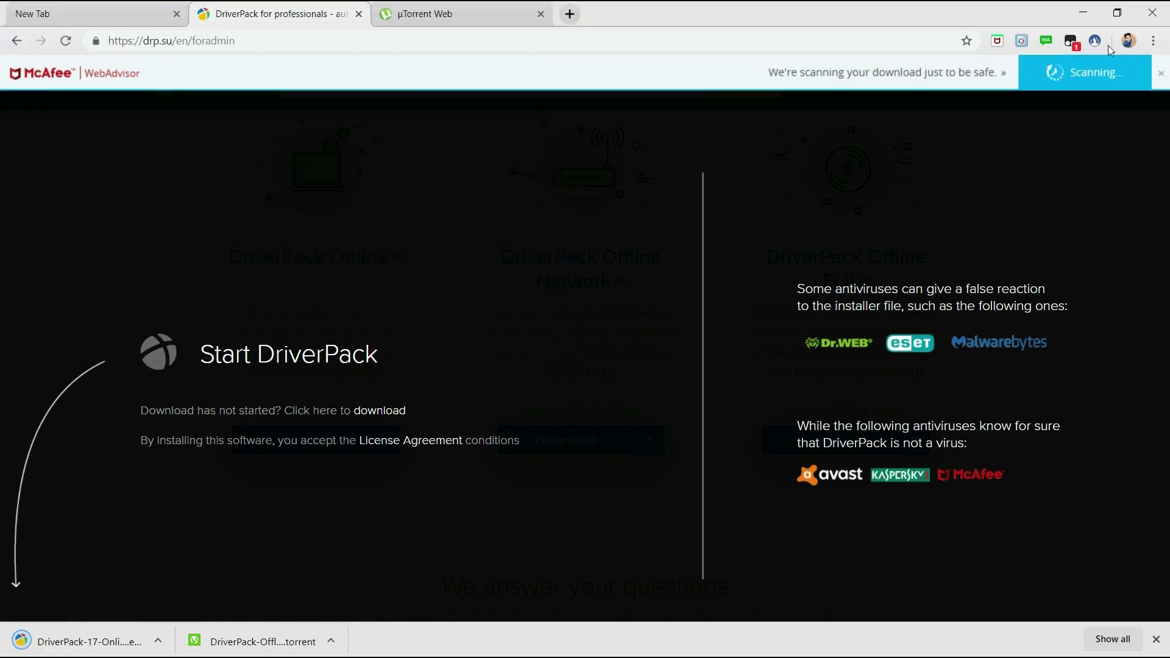
- Show the desktop, reposition the downloaded DriverPack Online installer and launch it
{"action": "left_click", "coordinate": [1085, 11]}
{"action": "left_click", "coordinate": [1062, 111]}
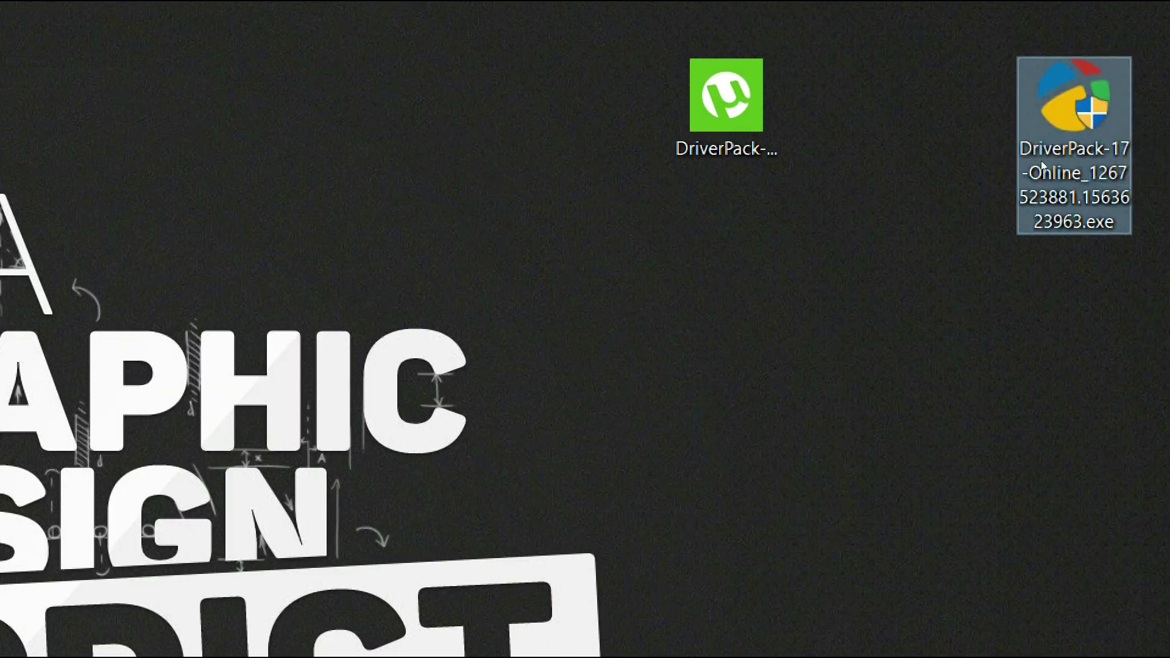
{"action": "left_click_drag", "start_coordinate": [1065, 107], "coordinate": [901, 195]}
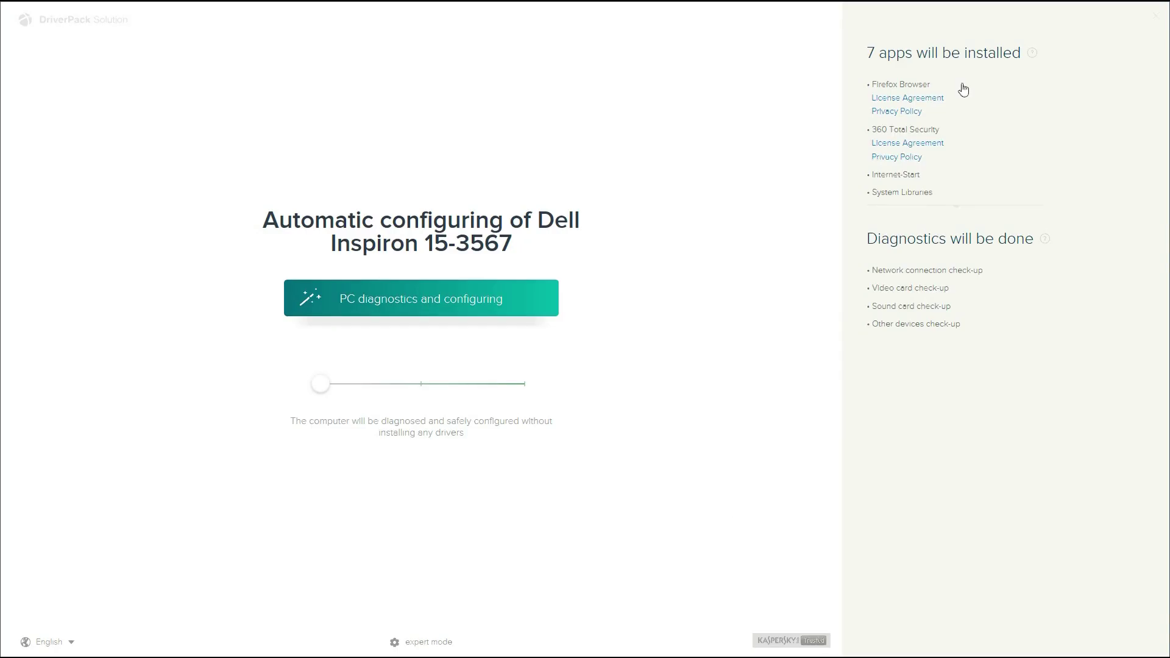
- Start the automatic PC diagnostics and configuring of the Dell Inspiron 15-3567
{"action": "left_click", "coordinate": [507, 390]}
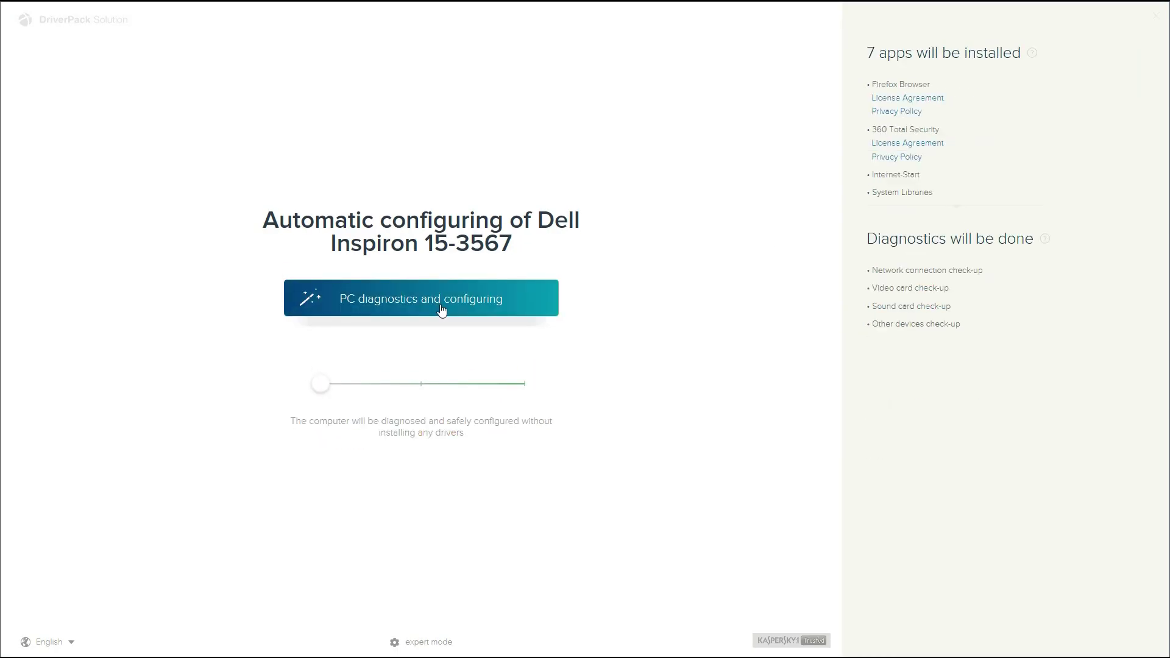
{"action": "left_click", "coordinate": [438, 310]}
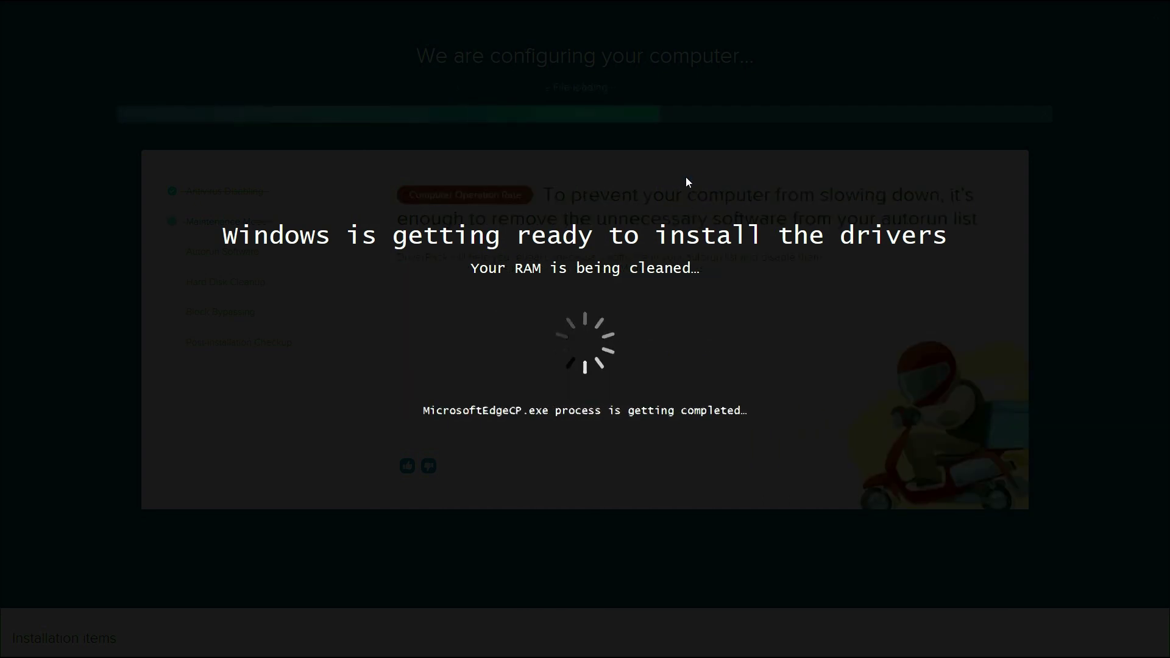
{"action": "left_click", "coordinate": [704, 399]}
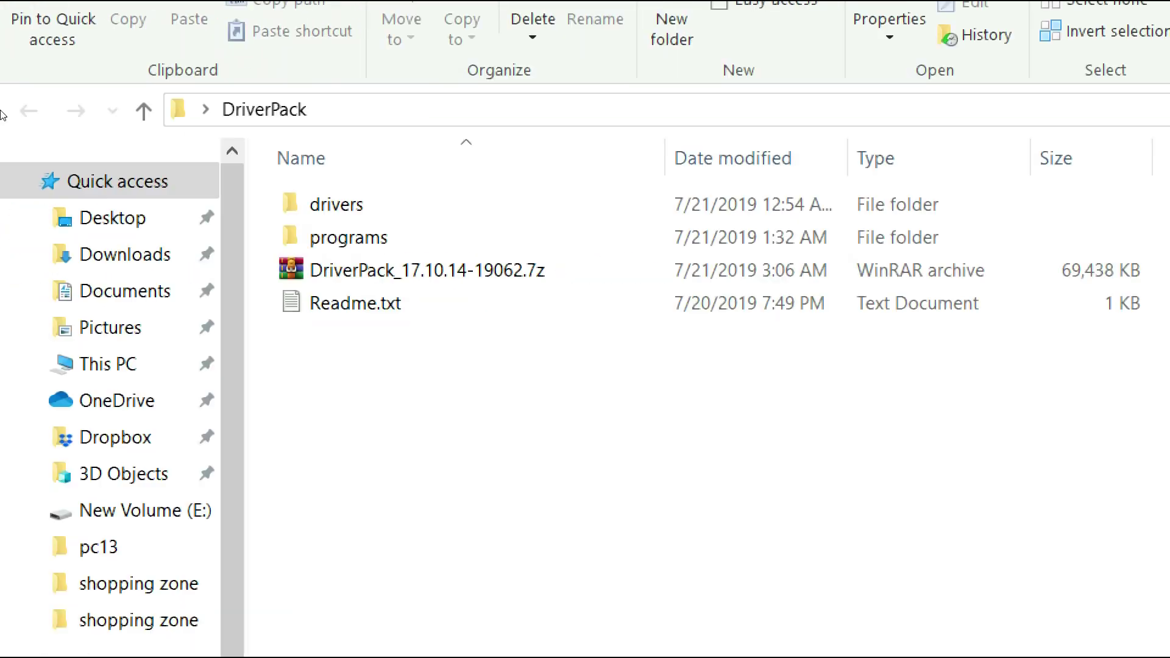
- Open the DriverPack_17.10.14-19062.7z archive in WinRAR to view its contents, dismissing the license reminder and closing the archive
{"action": "key", "text": "Tab"}
{"action": "key", "text": "Up"}
{"action": "key", "text": "Down"}
{"action": "key", "text": "Down"}
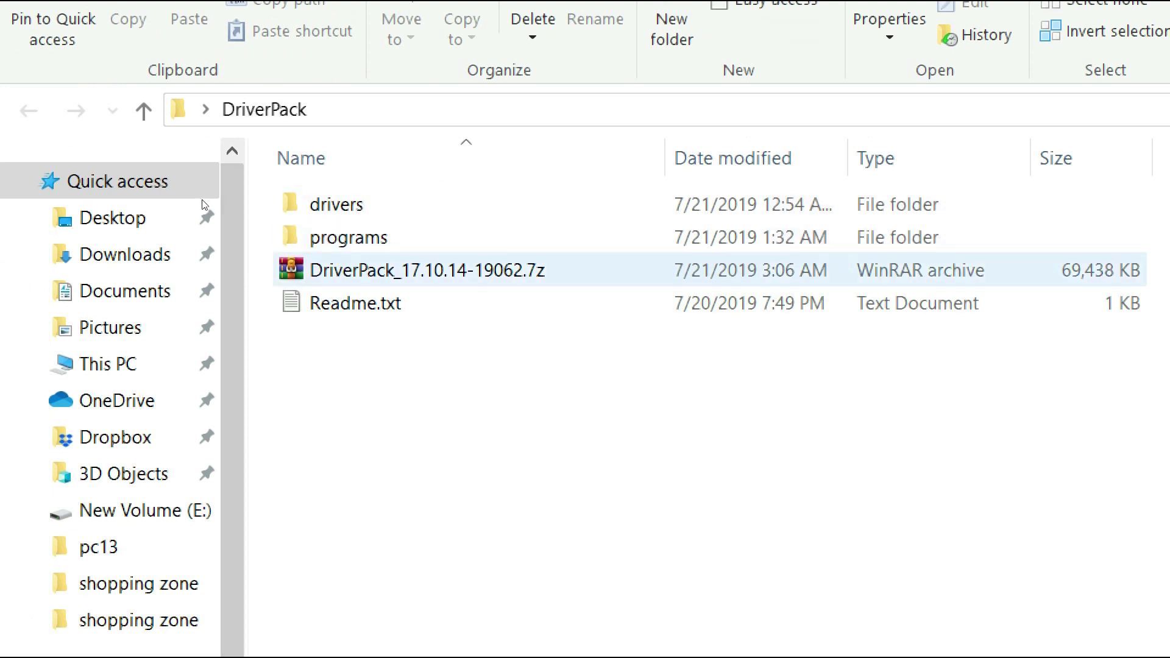
{"action": "key", "text": "space"}
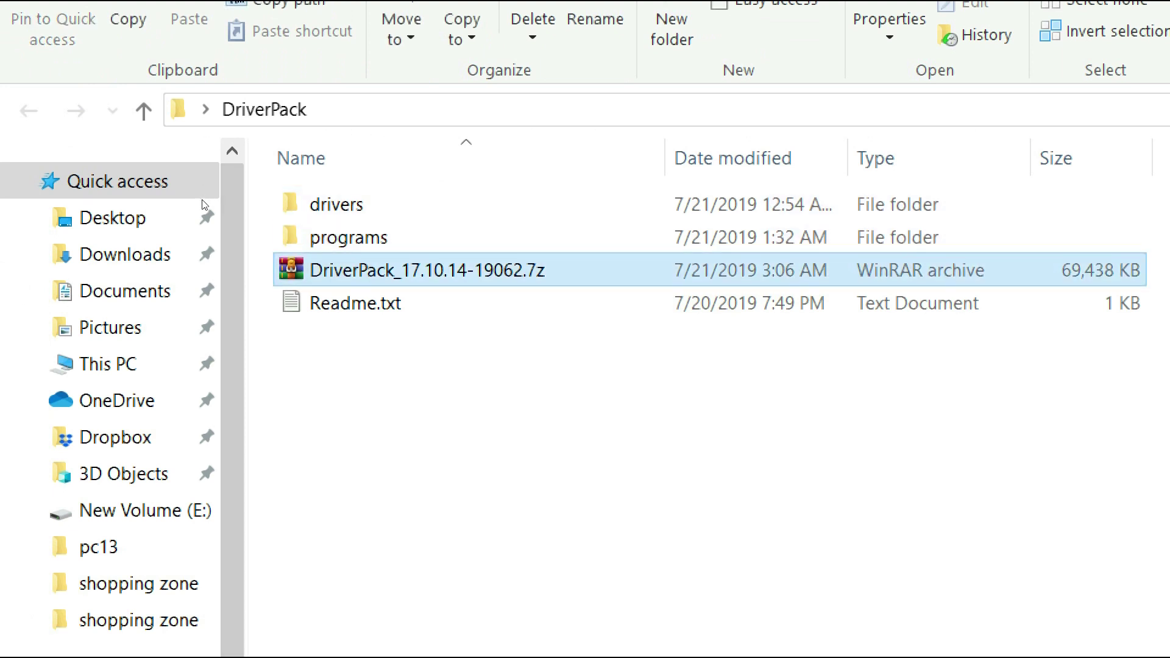
{"action": "key", "text": "shift+F10"}
{"action": "key", "text": "Escape"}
{"action": "key", "text": "ctrl+Down"}
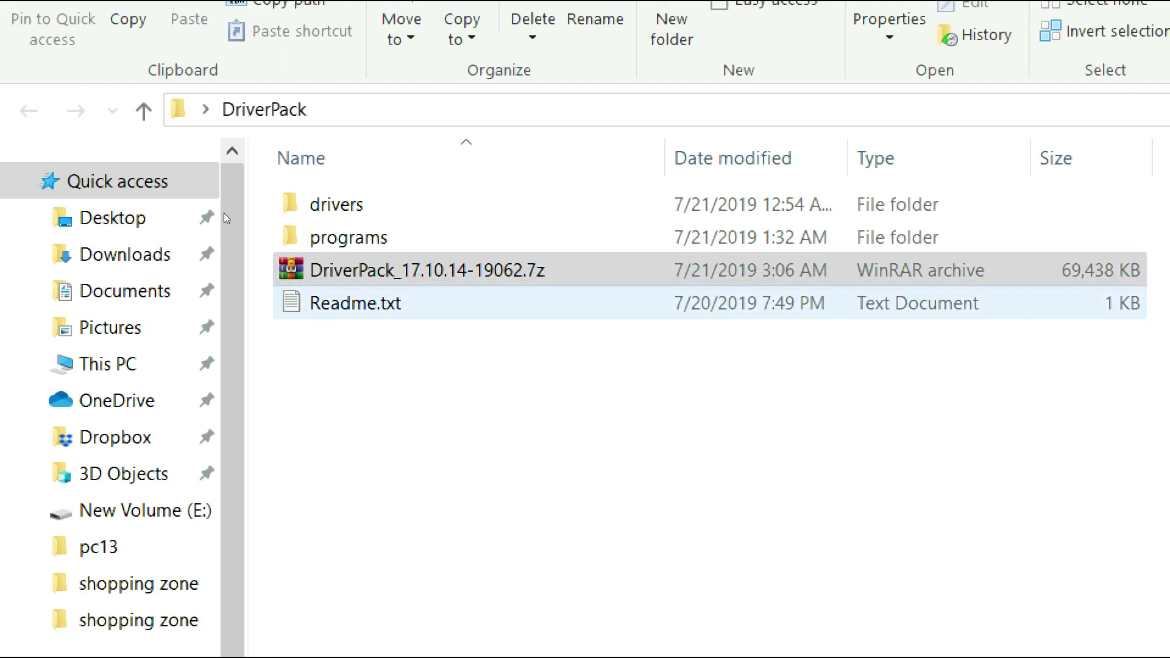
{"action": "left_click", "coordinate": [453, 276]}
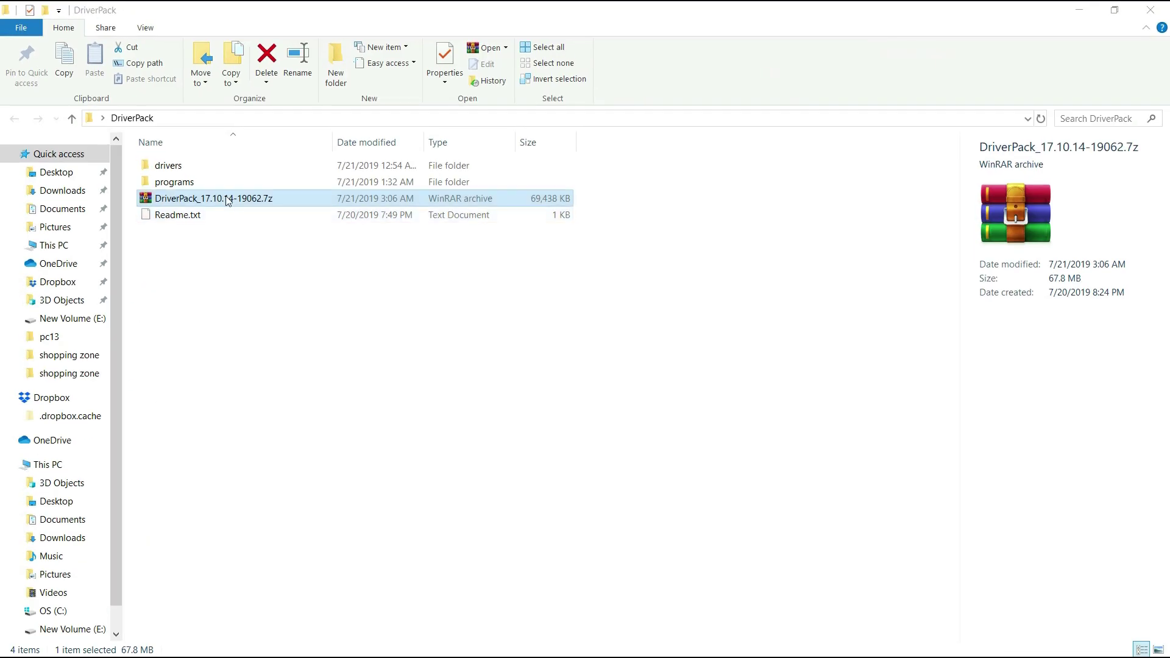
{"action": "double_click", "coordinate": [227, 200]}
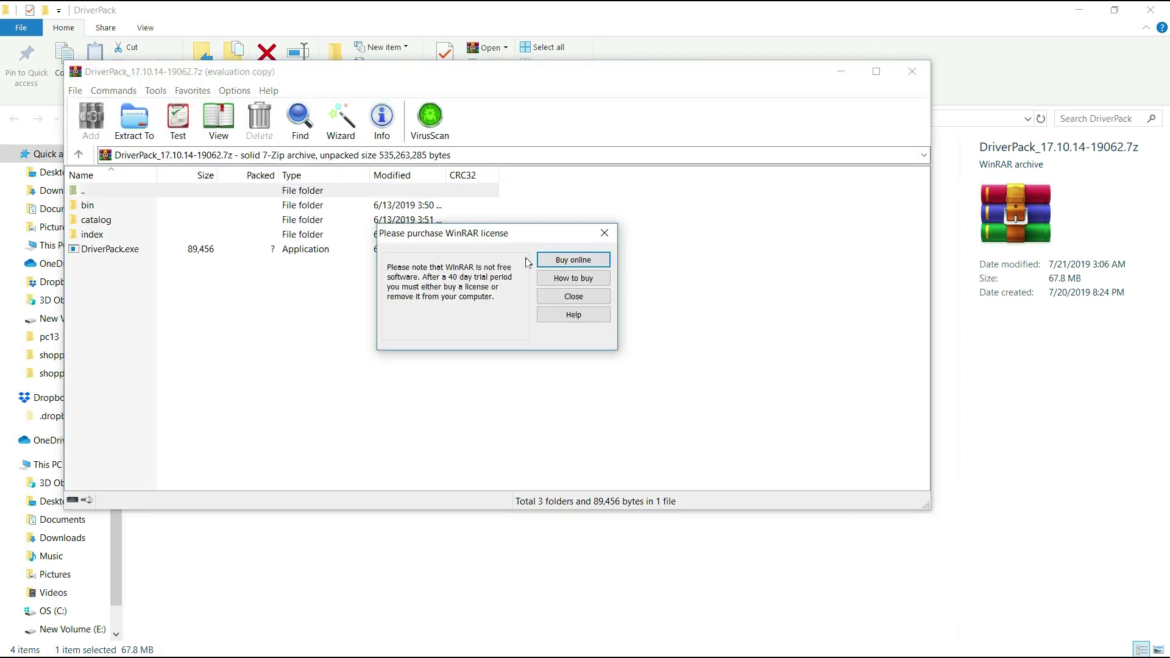
{"action": "left_click", "coordinate": [609, 233]}
{"action": "left_click", "coordinate": [914, 71]}
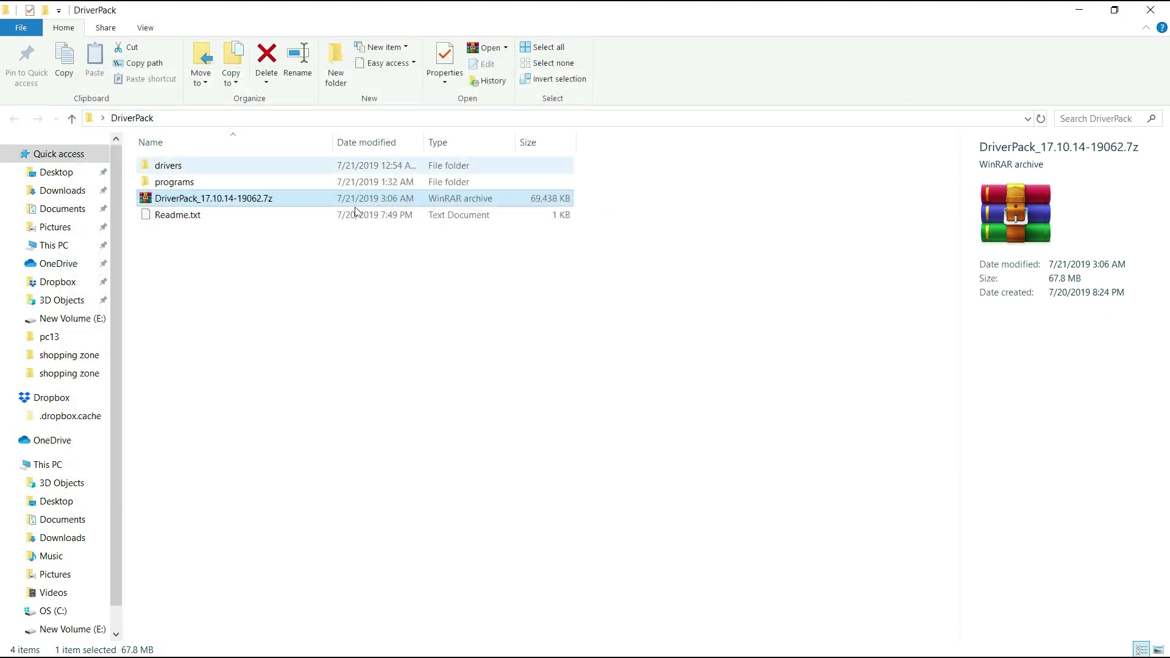
- Extract the DriverPack_17.10.14-19062.7z archive into a DriverPack_17.10.14-19062 subfolder of the DriverPack folder with the default extraction options
{"action": "right_click", "coordinate": [220, 203]}
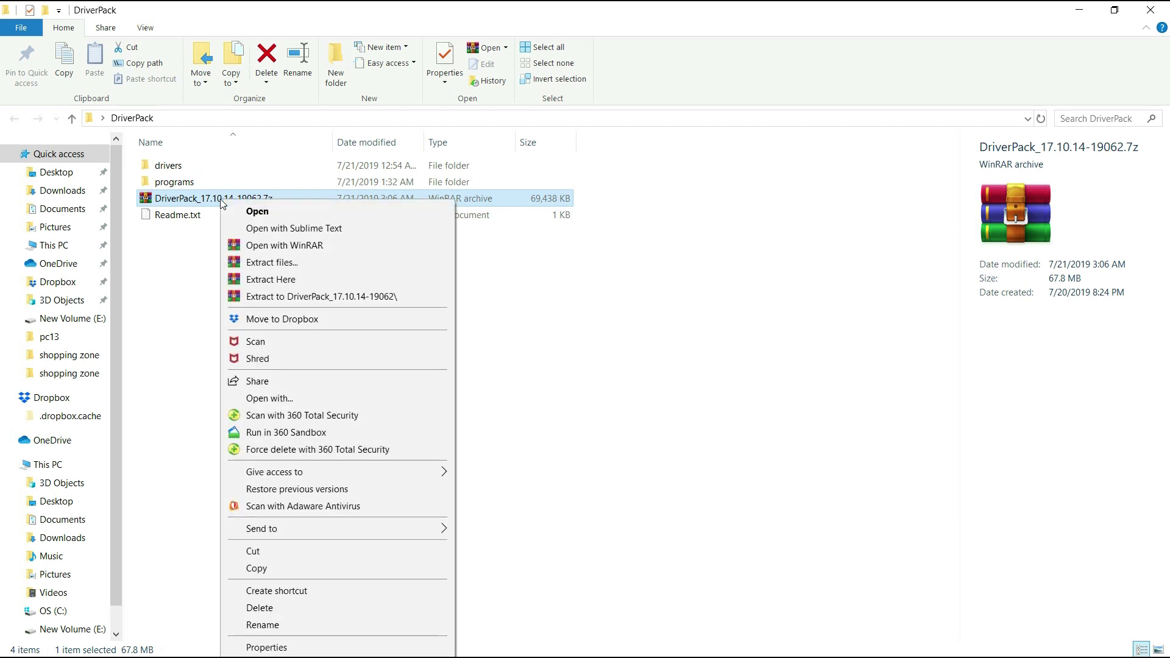
{"action": "left_click", "coordinate": [337, 270]}
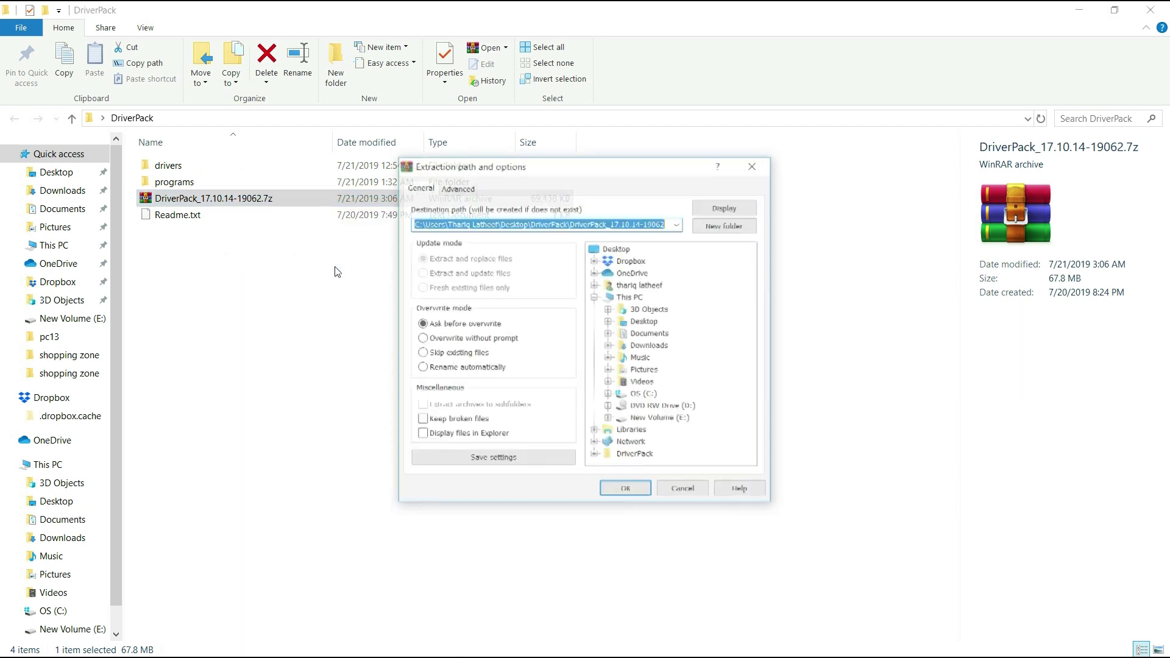
{"action": "left_click", "coordinate": [627, 490]}
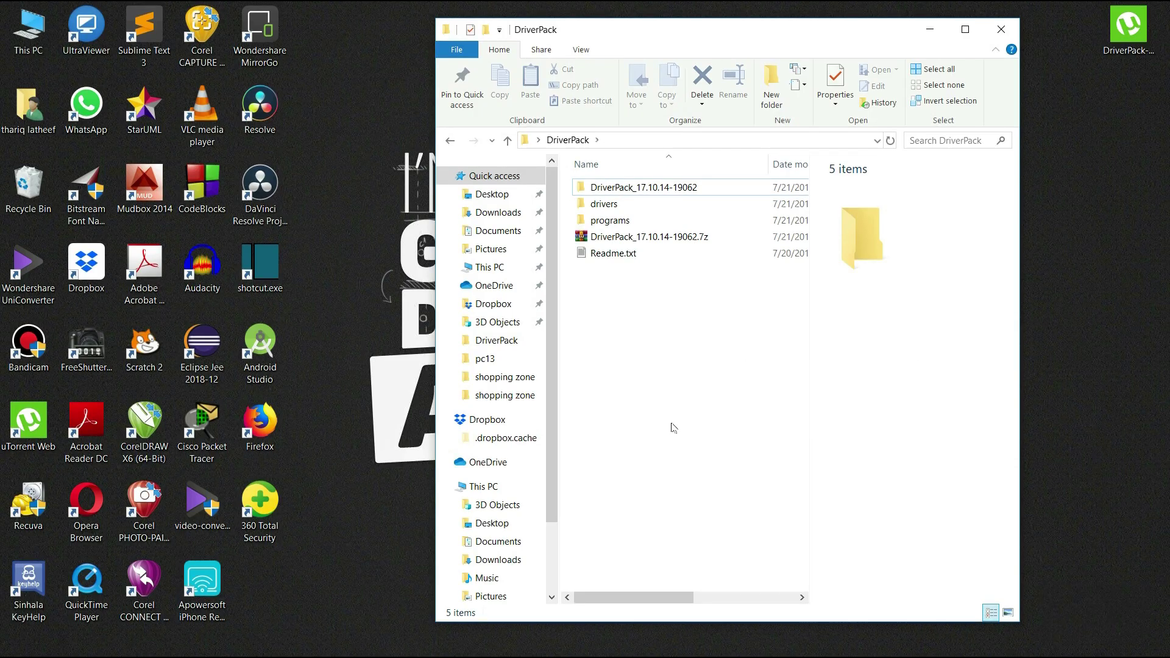
- Open the extracted DriverPack_17.10.14-19062 folder
{"action": "key", "text": "super+plus"}
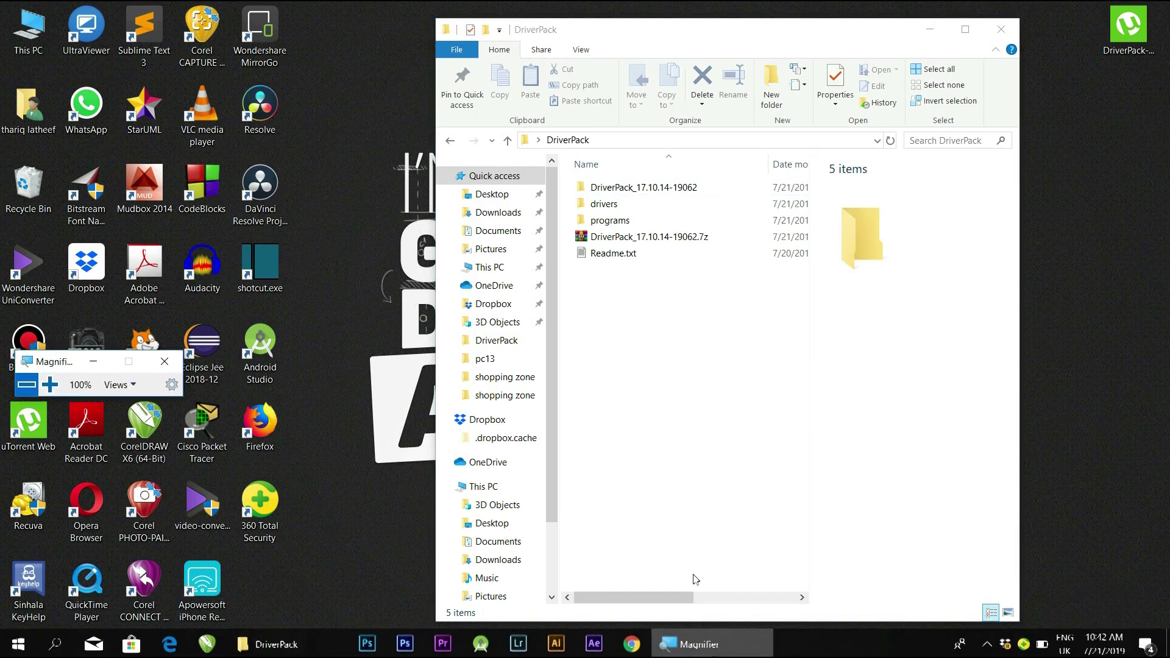
{"action": "key", "text": "super+Escape"}
{"action": "left_click", "coordinate": [615, 189]}
{"action": "right_click", "coordinate": [616, 195]}
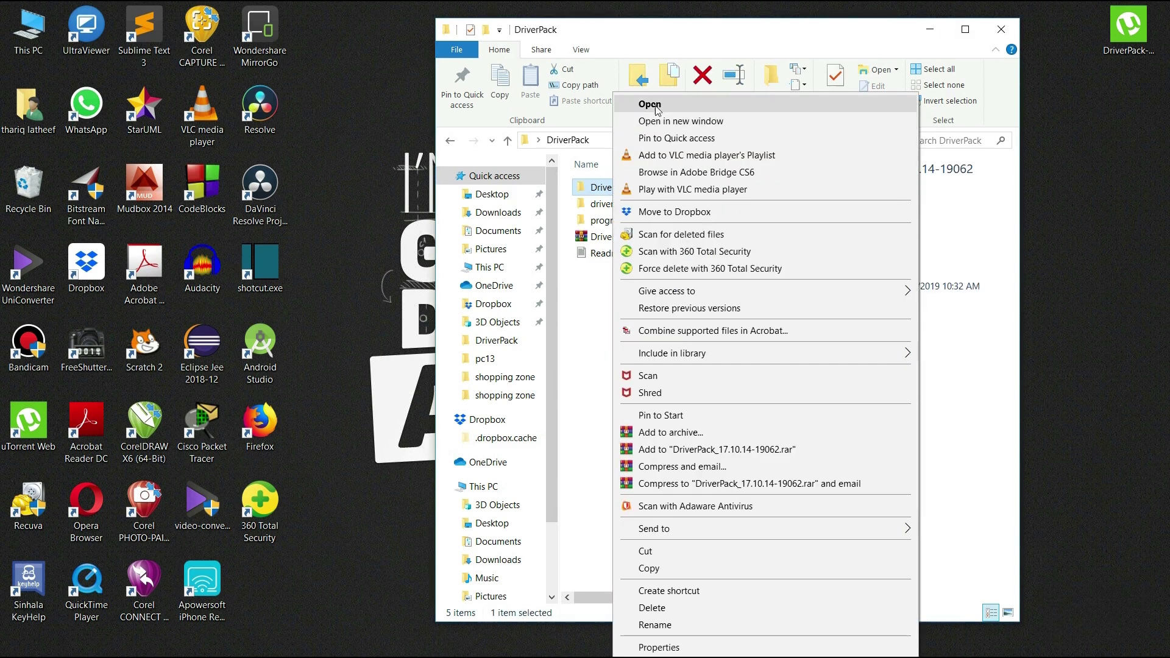
{"action": "left_click", "coordinate": [646, 104]}
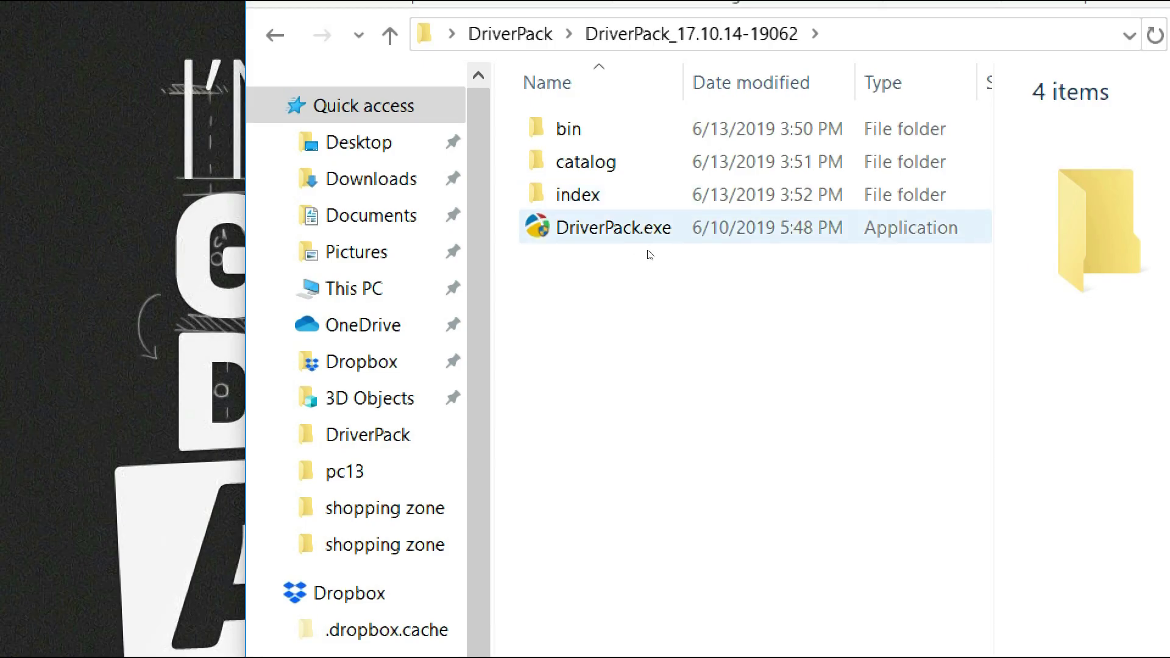
- Run DriverPack.exe from the extracted folder and accept using the driver database from the network
{"action": "left_click", "coordinate": [633, 239]}
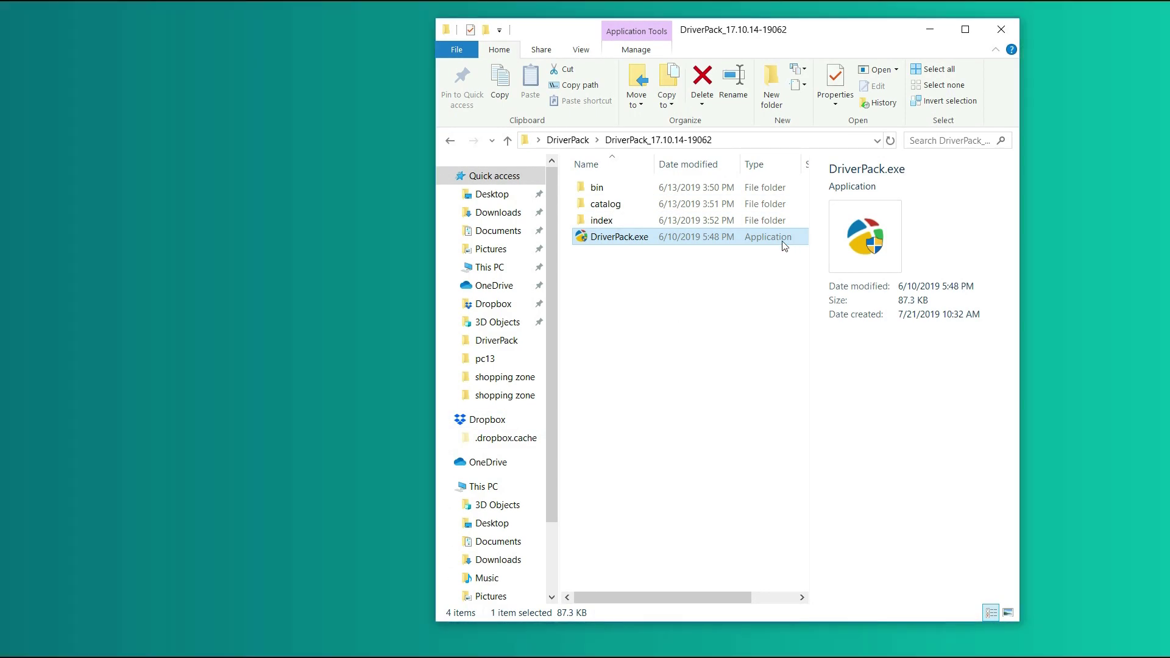
{"action": "double_click", "coordinate": [785, 246]}
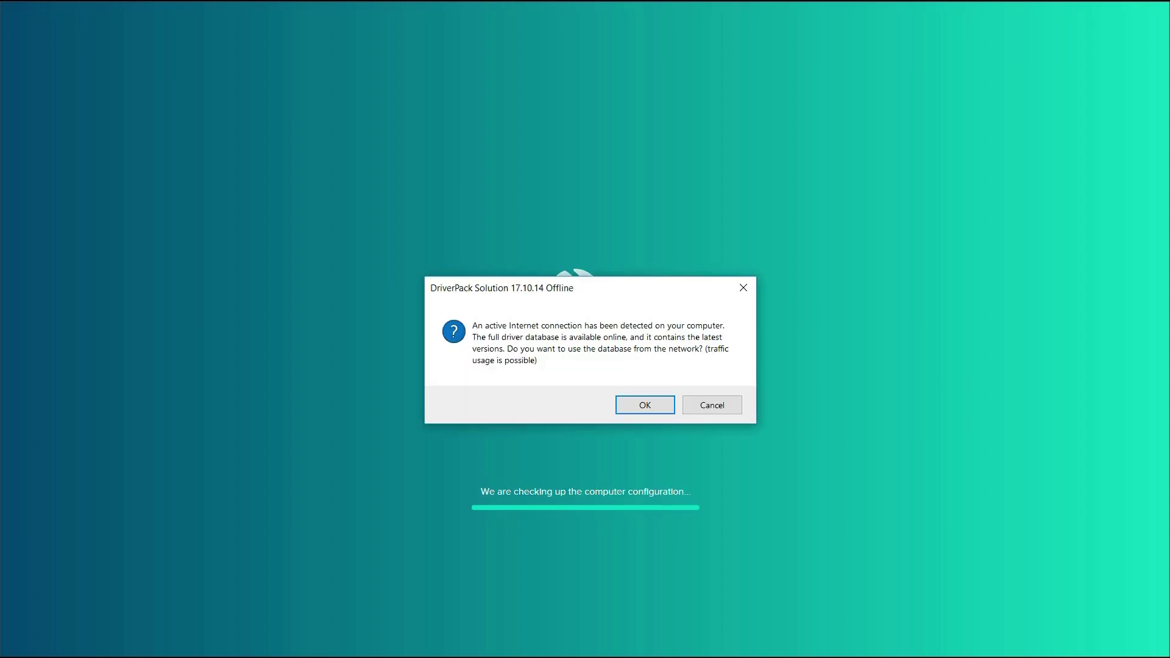
{"action": "key", "text": "Return"}
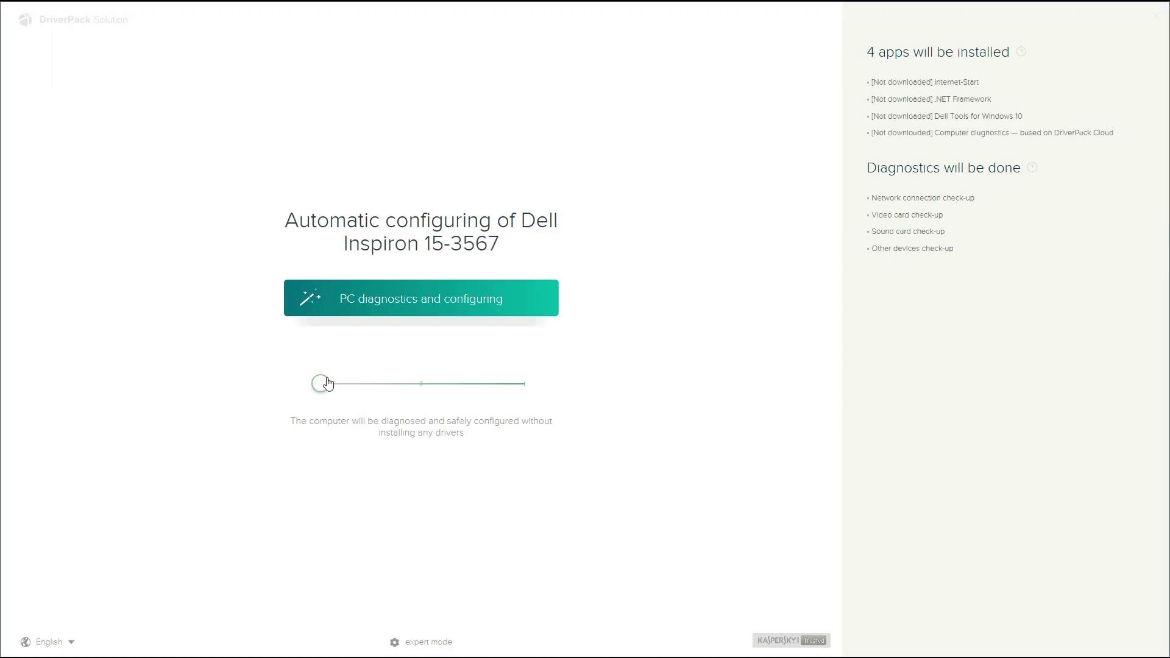
- Preview the configuring modes up to Install all automatically and return to PC diagnostics and configuring
{"action": "left_click_drag", "start_coordinate": [328, 383], "coordinate": [422, 393]}
{"action": "left_click_drag", "start_coordinate": [422, 393], "coordinate": [535, 396]}
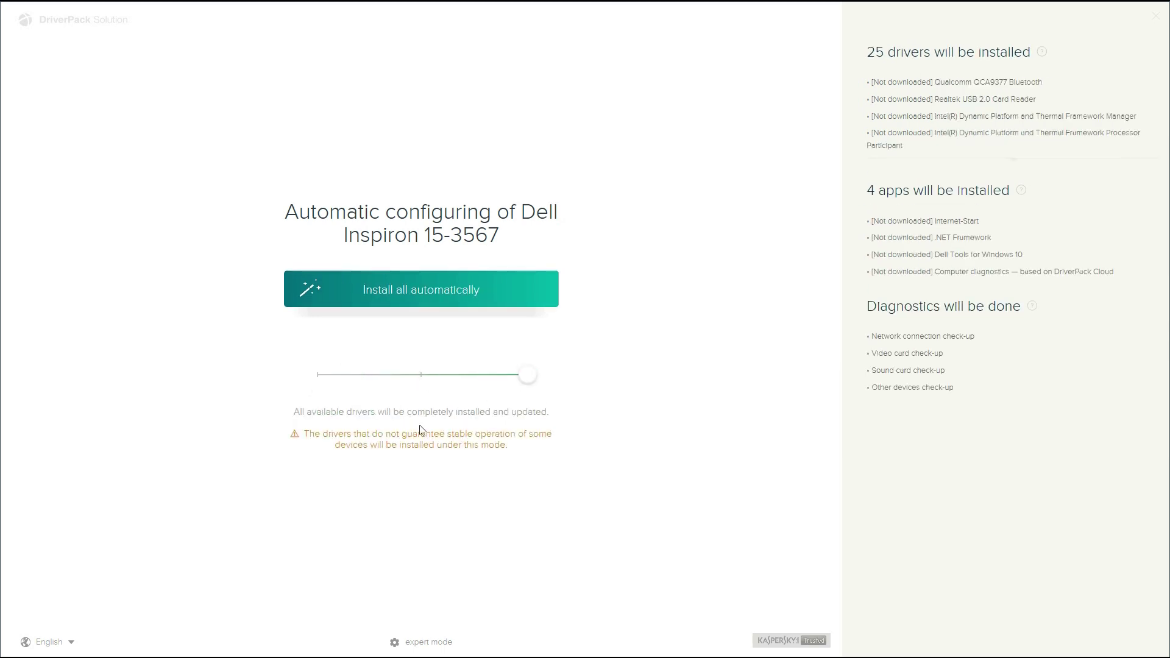
{"action": "left_click", "coordinate": [283, 388]}
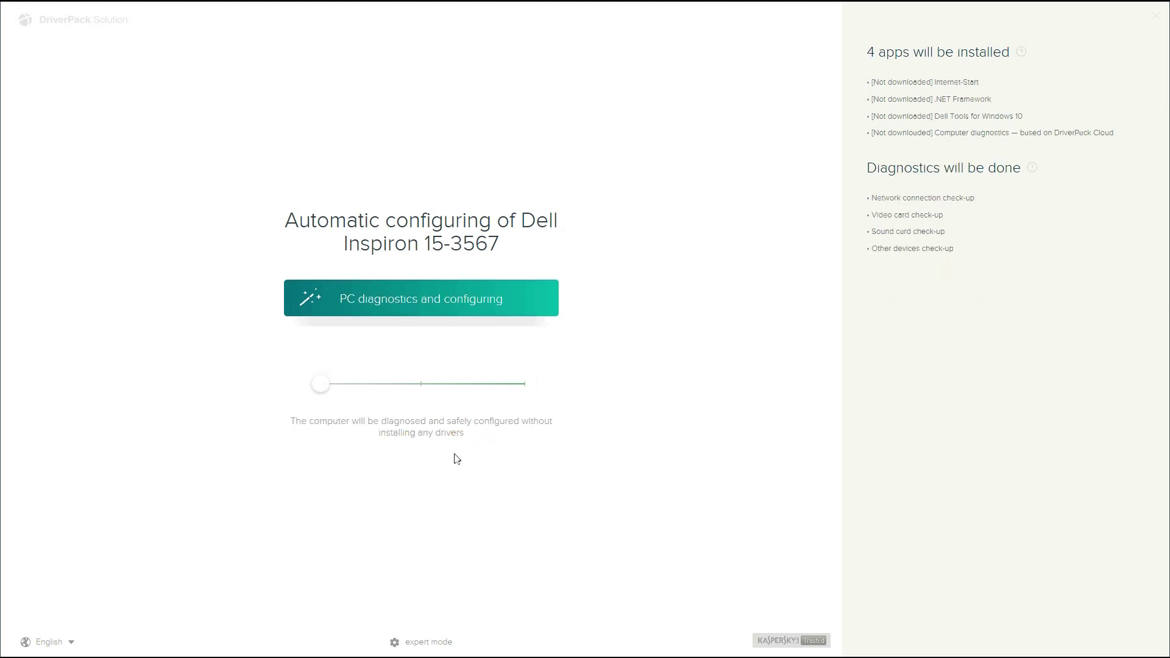
- Switch to expert mode and examine the full list of recommended software
{"action": "left_click", "coordinate": [925, 100]}
{"action": "scroll", "coordinate": [511, 314], "scroll_direction": "down", "scroll_amount": 3}
{"action": "scroll", "coordinate": [510, 322], "scroll_direction": "up", "scroll_amount": 3}
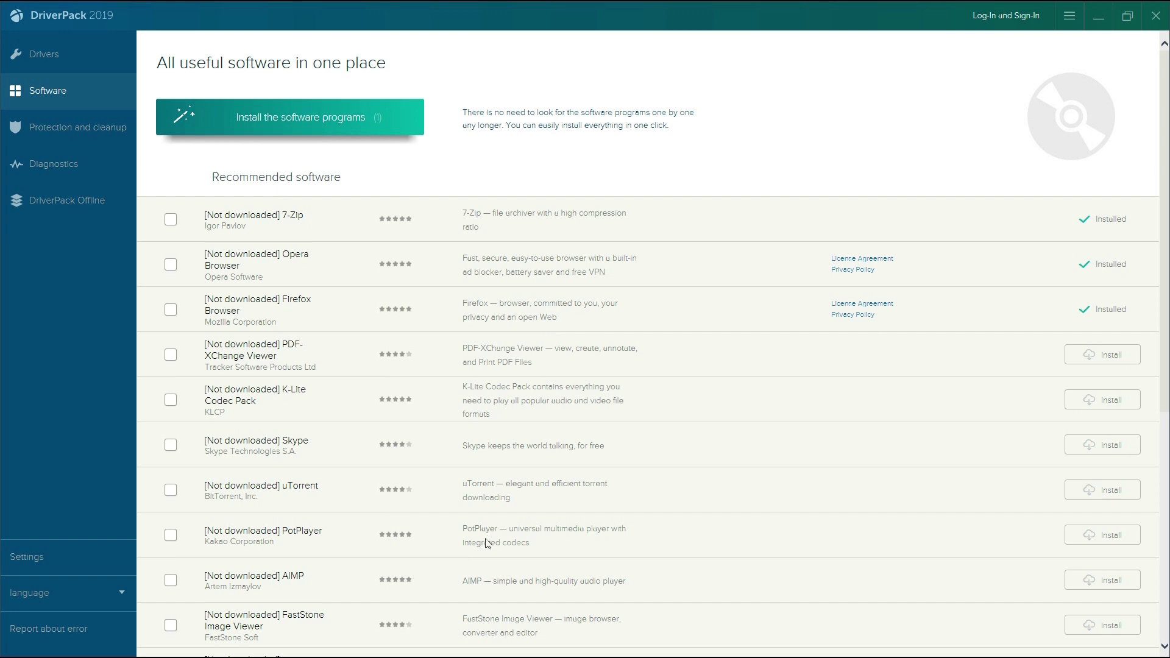
{"action": "scroll", "coordinate": [486, 543], "scroll_direction": "down", "scroll_amount": 6}
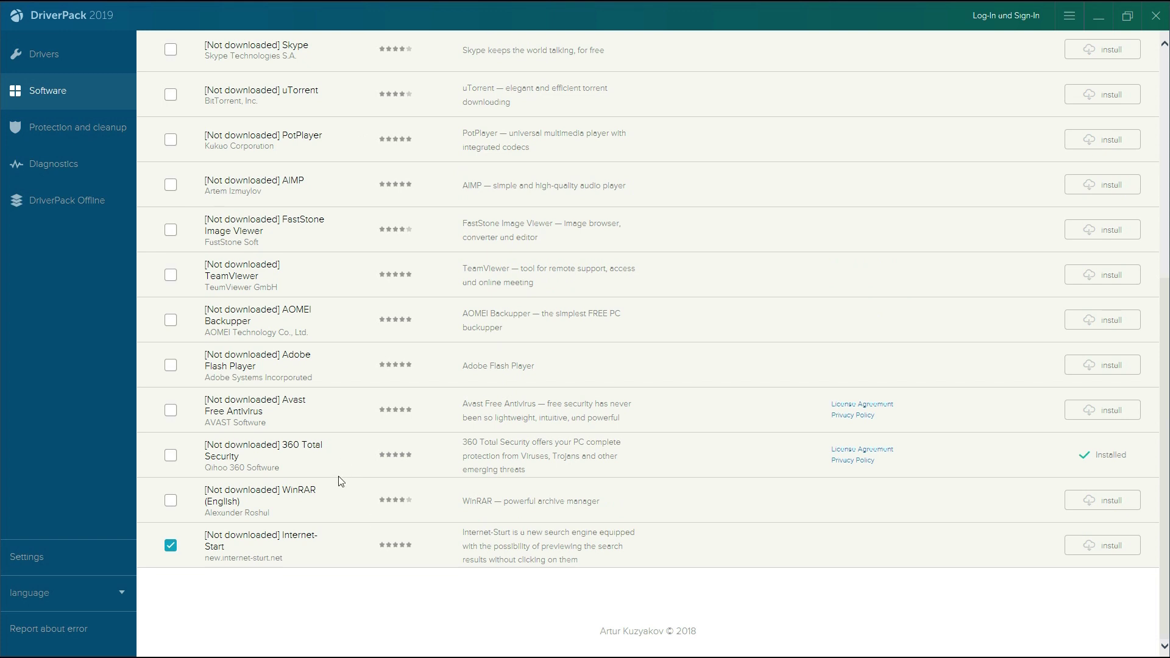
{"action": "scroll", "coordinate": [339, 478], "scroll_direction": "up", "scroll_amount": 6}
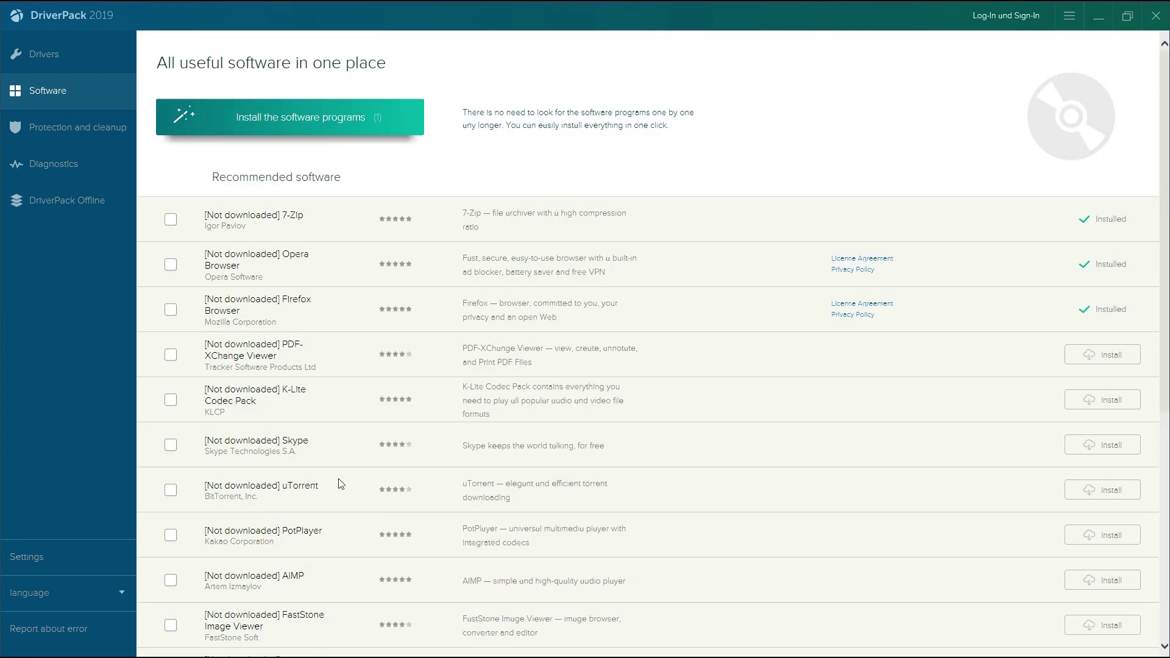
- Show the drivers for this computer and look through the available driver updates
{"action": "left_click", "coordinate": [60, 59]}
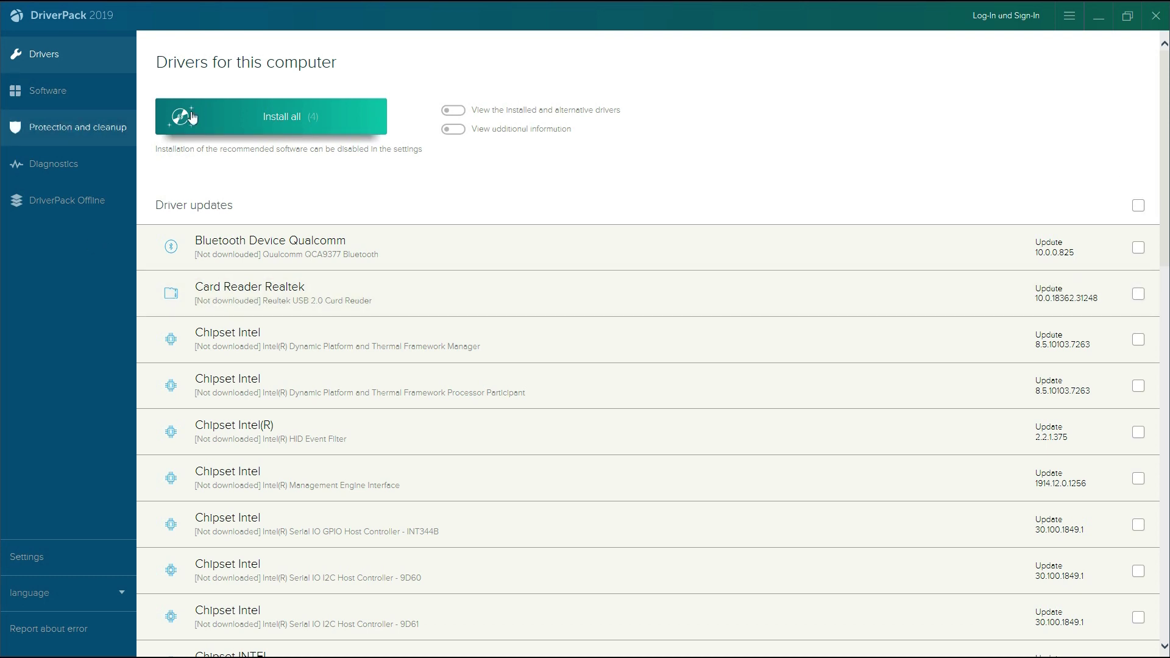
{"action": "scroll", "coordinate": [837, 328], "scroll_direction": "down", "scroll_amount": 3}
{"action": "scroll", "coordinate": [862, 324], "scroll_direction": "up", "scroll_amount": 3}
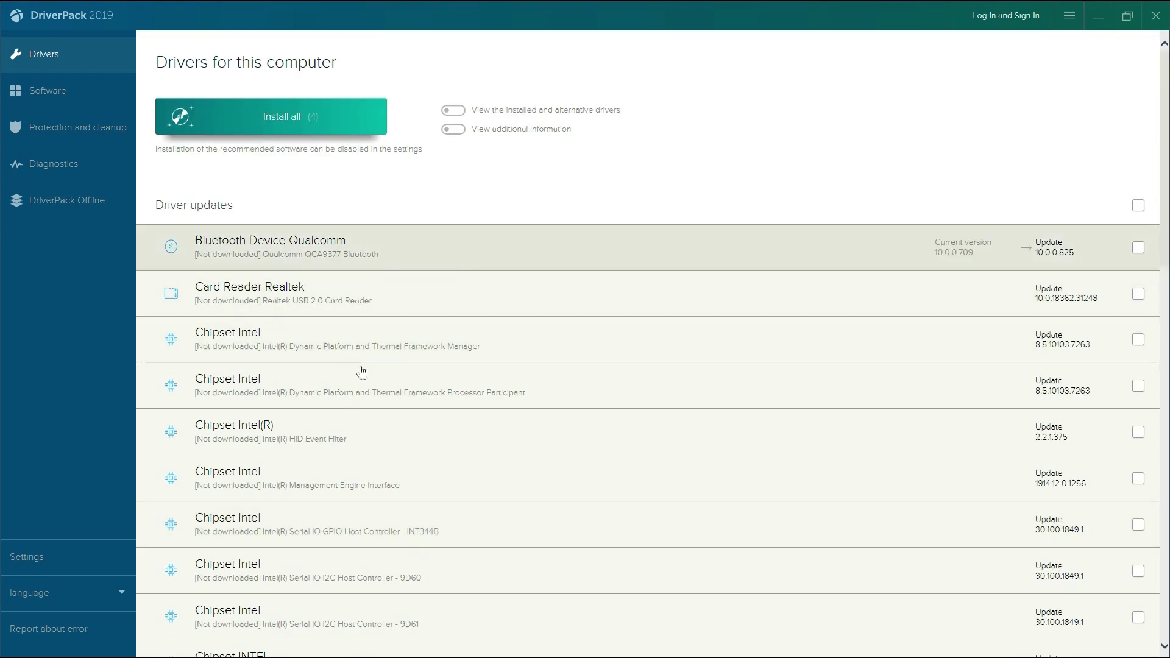
- Look through the full driver list and the Software, Protection and cleanup, Diagnostics and DriverPack Offline sections
{"action": "scroll", "coordinate": [362, 372], "scroll_direction": "down", "scroll_amount": 10}
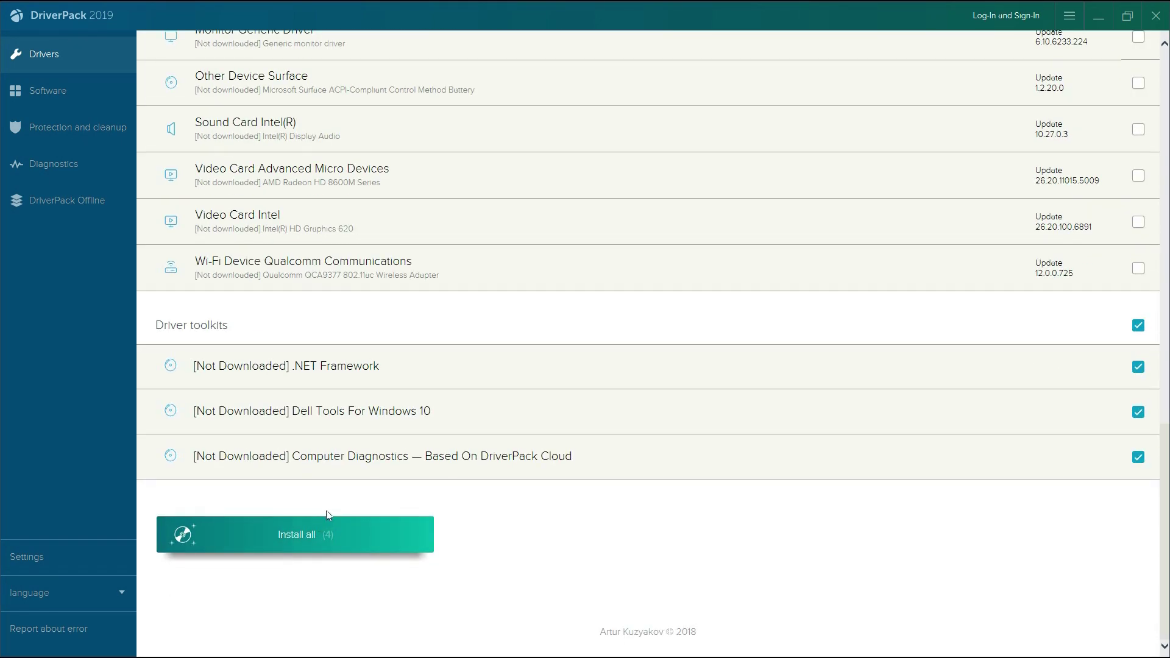
{"action": "scroll", "coordinate": [327, 515], "scroll_direction": "up", "scroll_amount": 10}
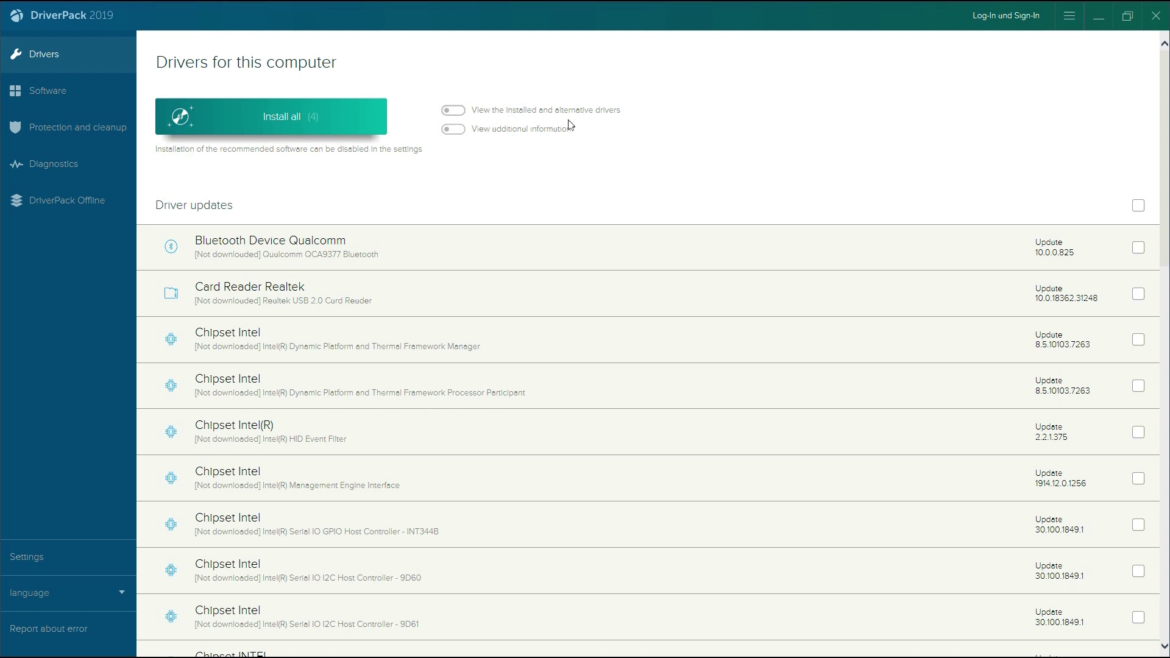
{"action": "left_click", "coordinate": [92, 91]}
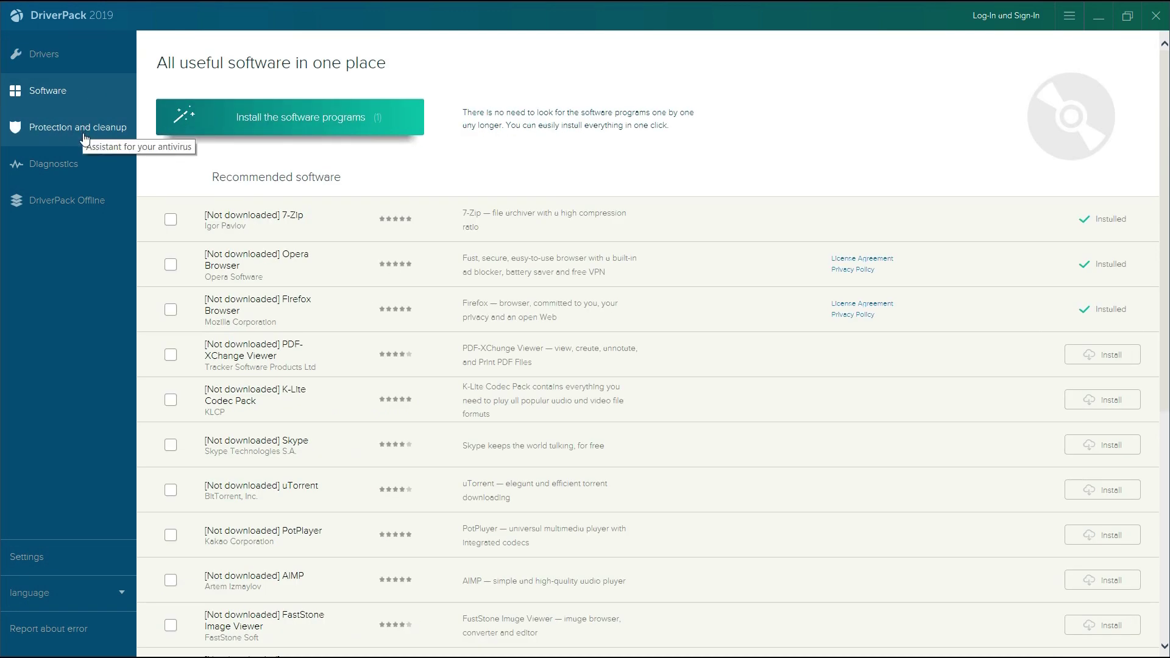
{"action": "left_click", "coordinate": [84, 131]}
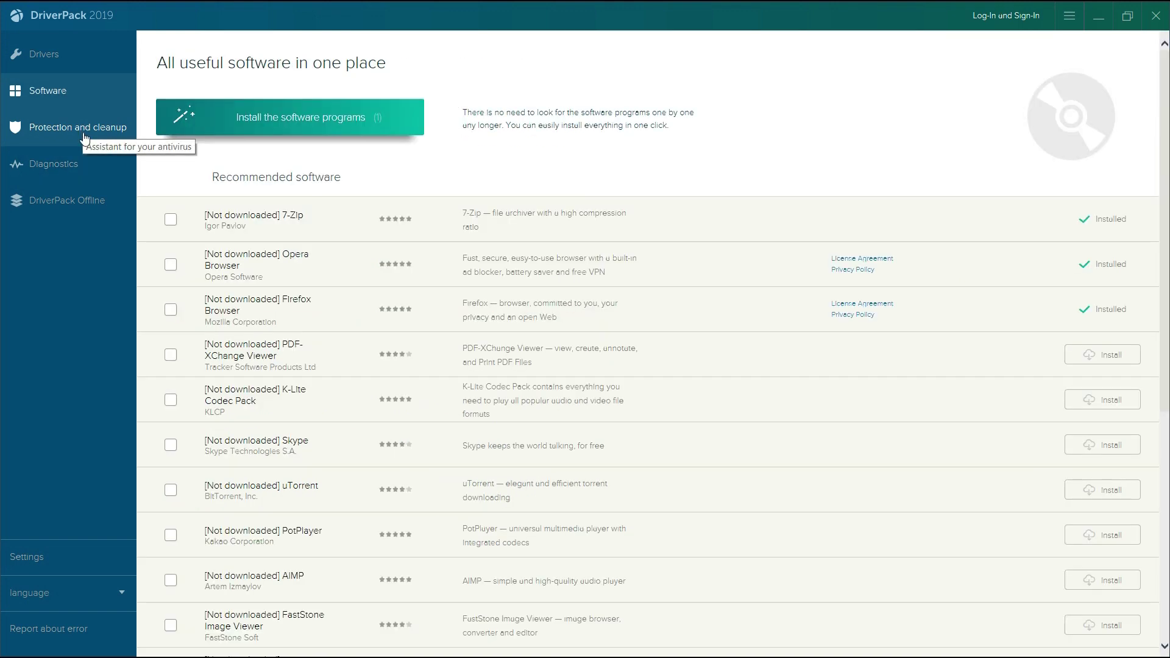
{"action": "left_click", "coordinate": [84, 135]}
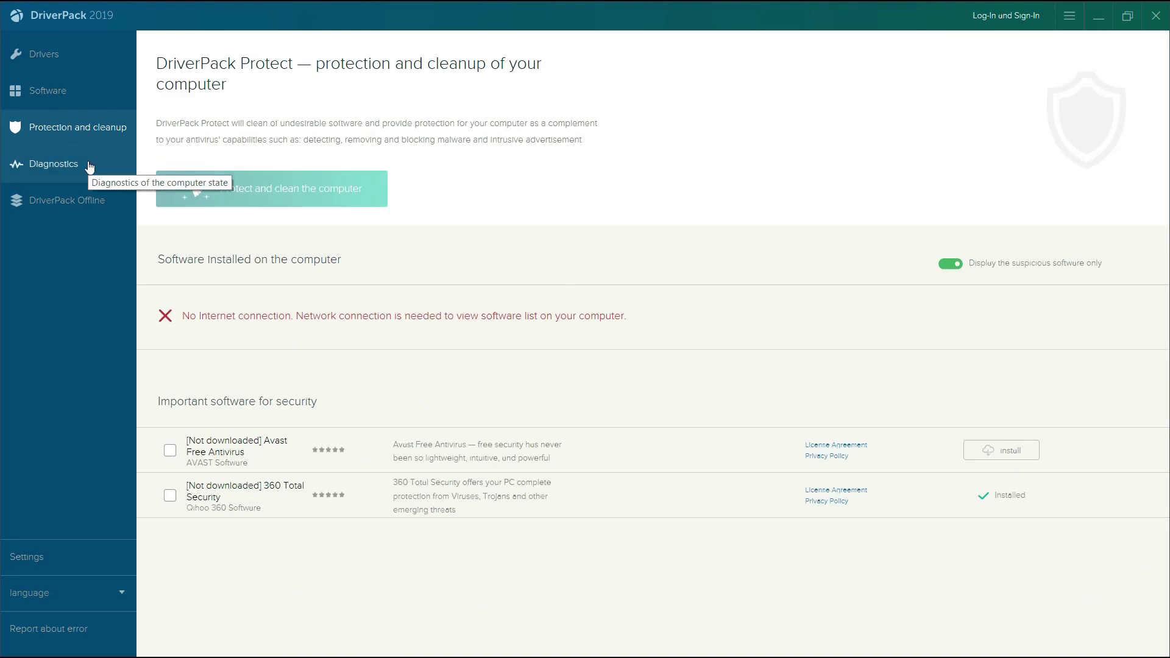
{"action": "left_click", "coordinate": [86, 168]}
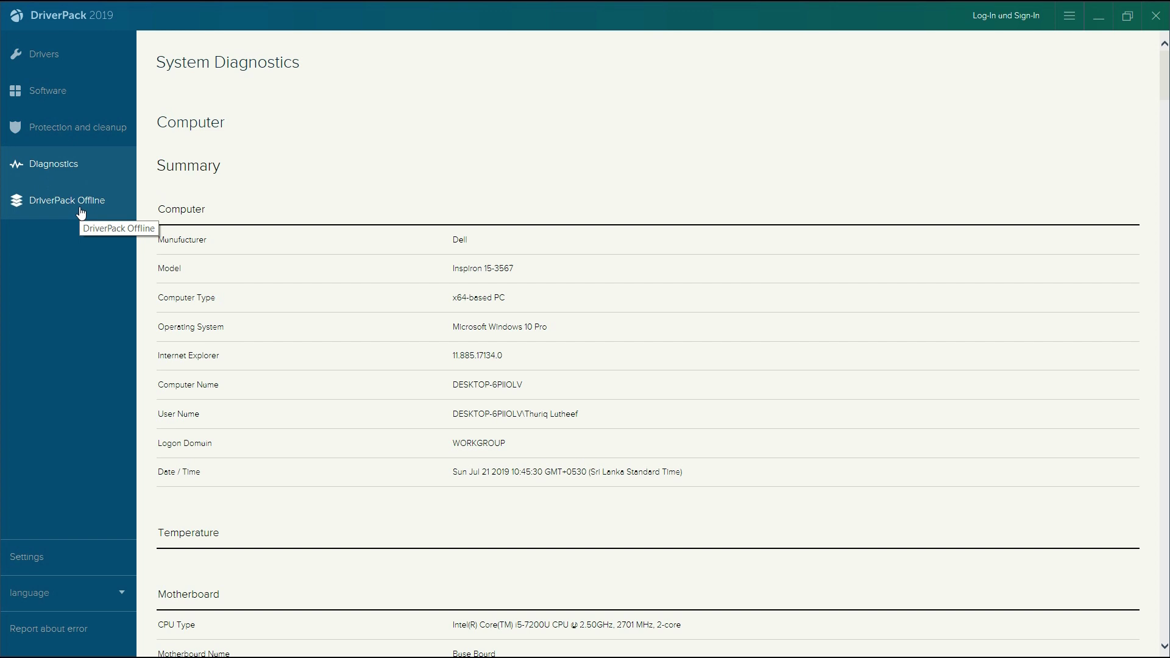
{"action": "left_click", "coordinate": [79, 210]}
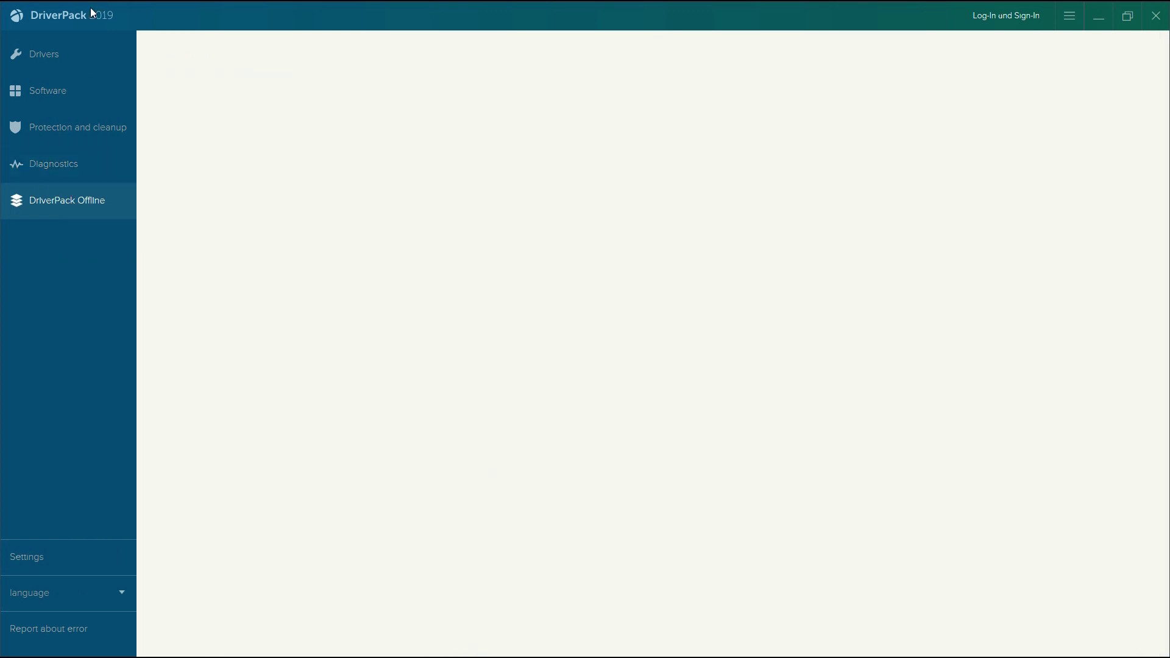
- Check the language choices and dismiss the 360 Total Security alert about mofcomp.exe
{"action": "mouse_move", "coordinate": [79, 620]}
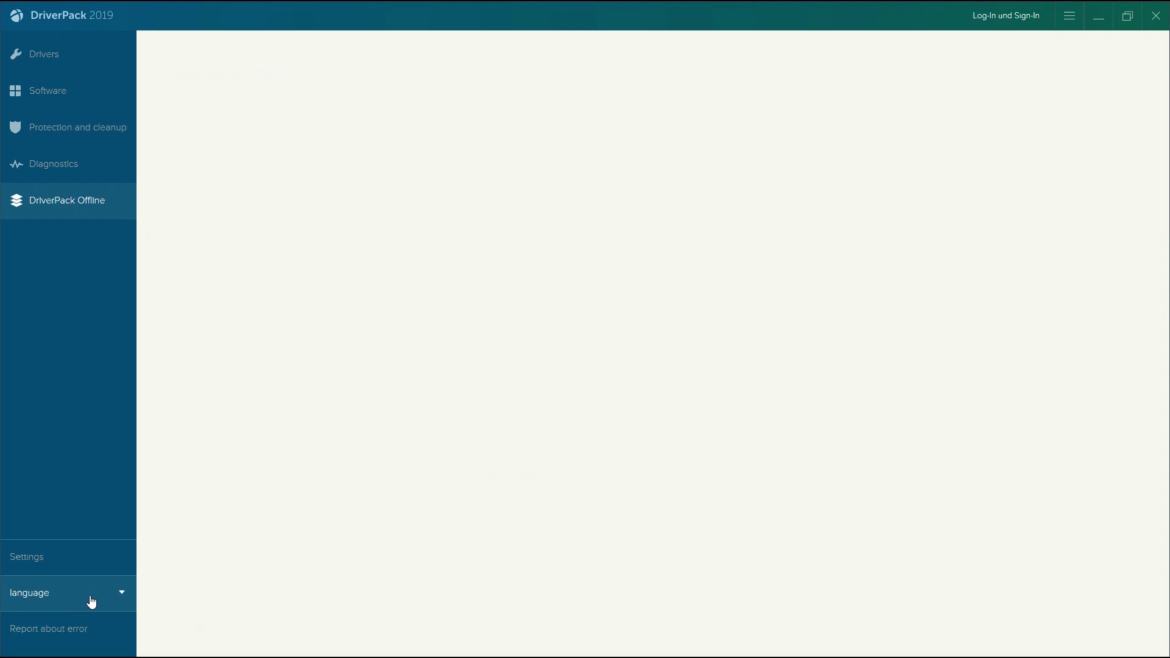
{"action": "left_click", "coordinate": [89, 594]}
{"action": "left_click", "coordinate": [112, 308]}
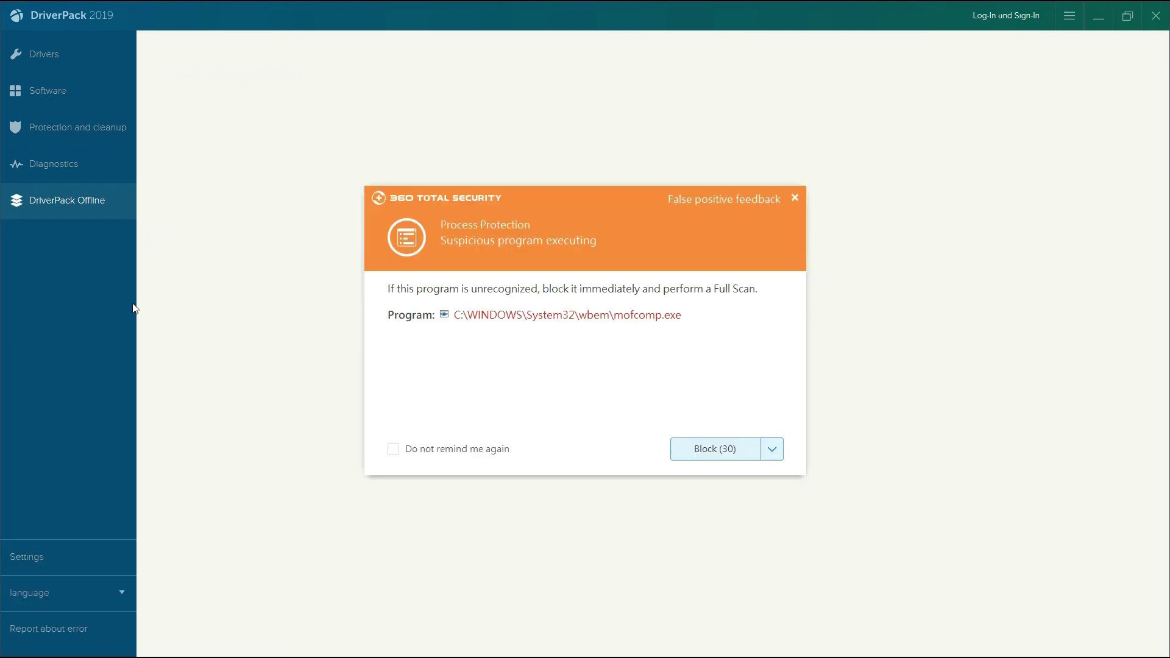
{"action": "left_click", "coordinate": [795, 197]}
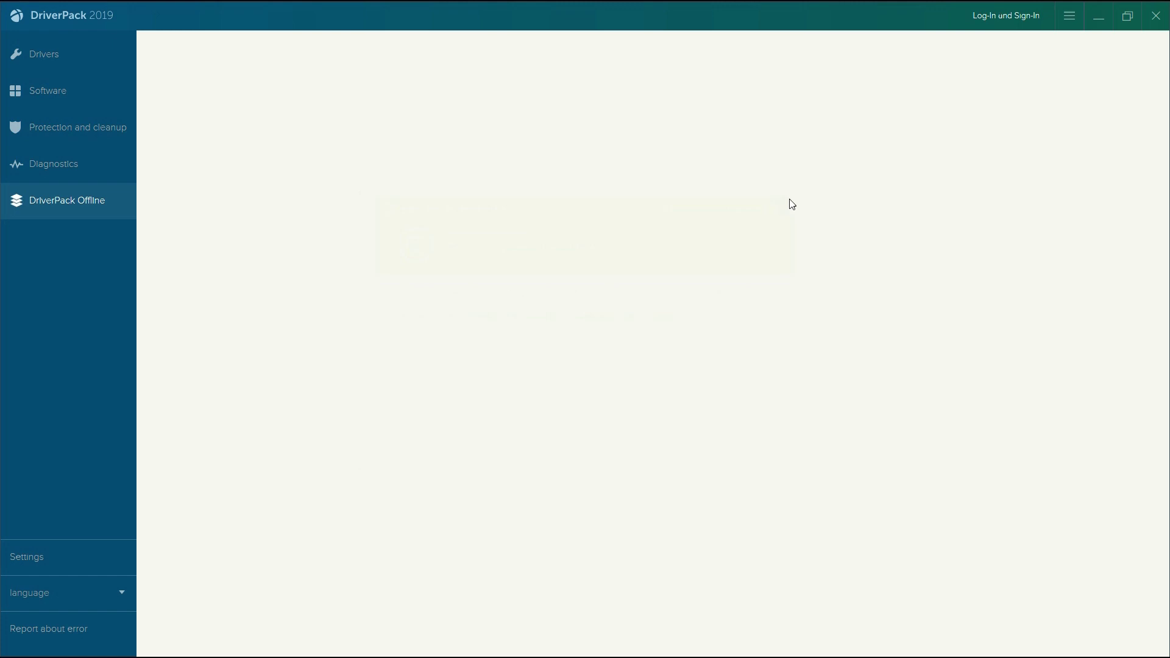
- Close DriverPack and move the DriverPack folder directly below the DriverPack torrent file on the desktop, refreshing the desktop
{"action": "left_click", "coordinate": [1152, 18]}
{"action": "right_click", "coordinate": [638, 179]}
{"action": "left_click", "coordinate": [677, 225]}
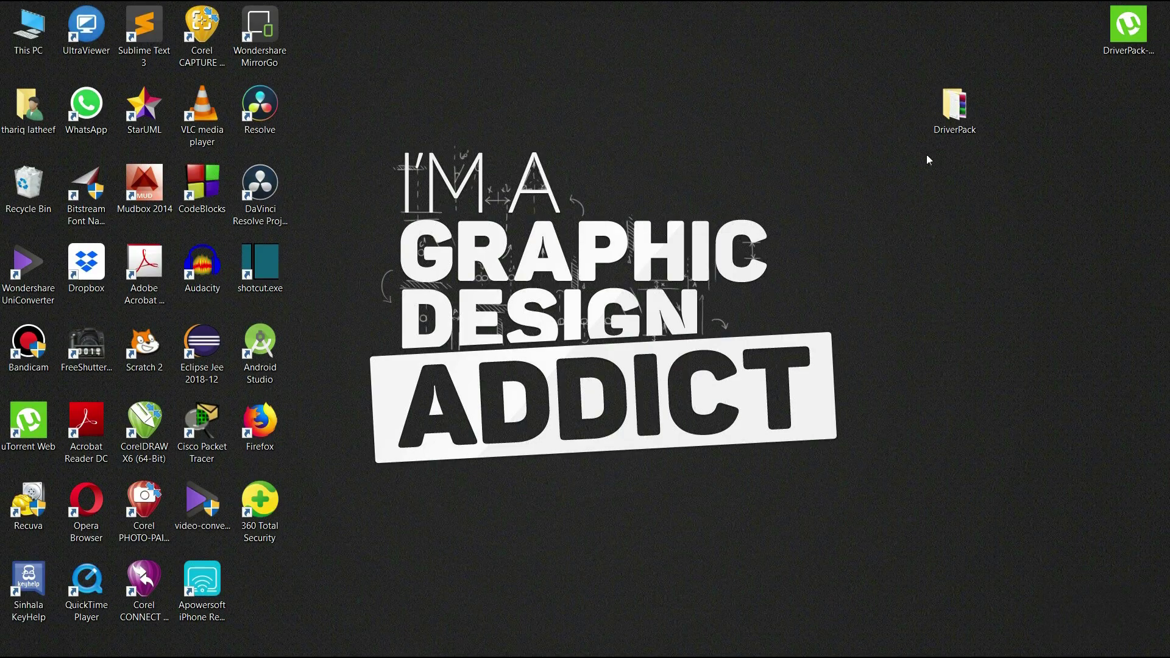
{"action": "left_click_drag", "start_coordinate": [950, 100], "coordinate": [1121, 101]}
{"action": "right_click", "coordinate": [1126, 78]}
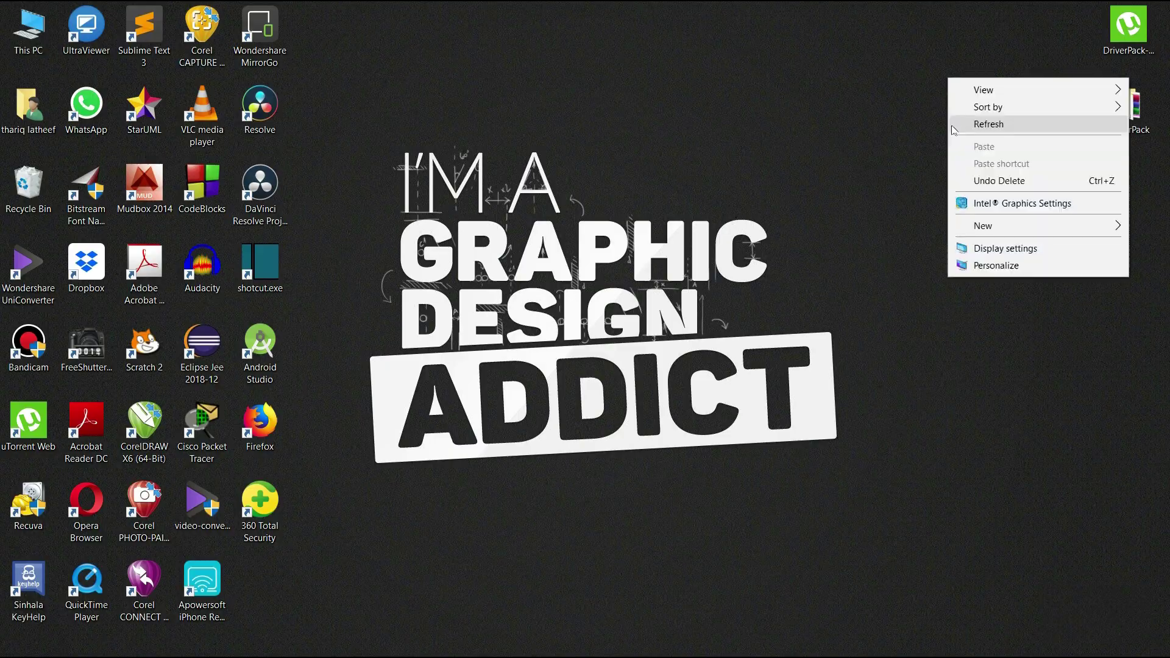
{"action": "left_click", "coordinate": [952, 118]}
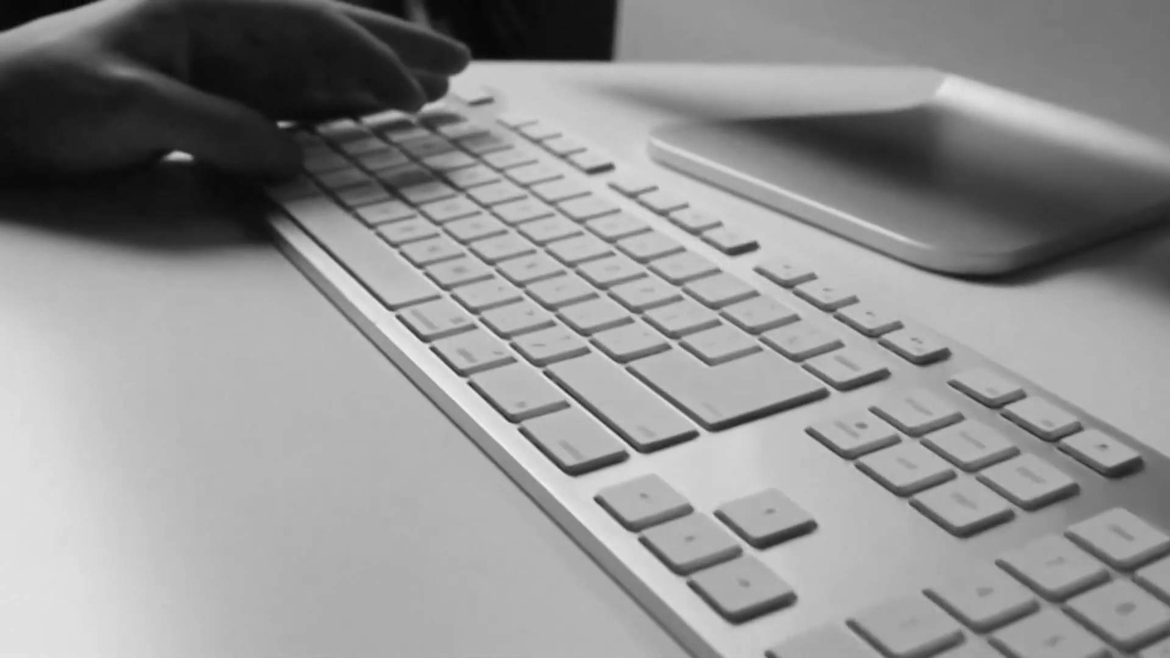